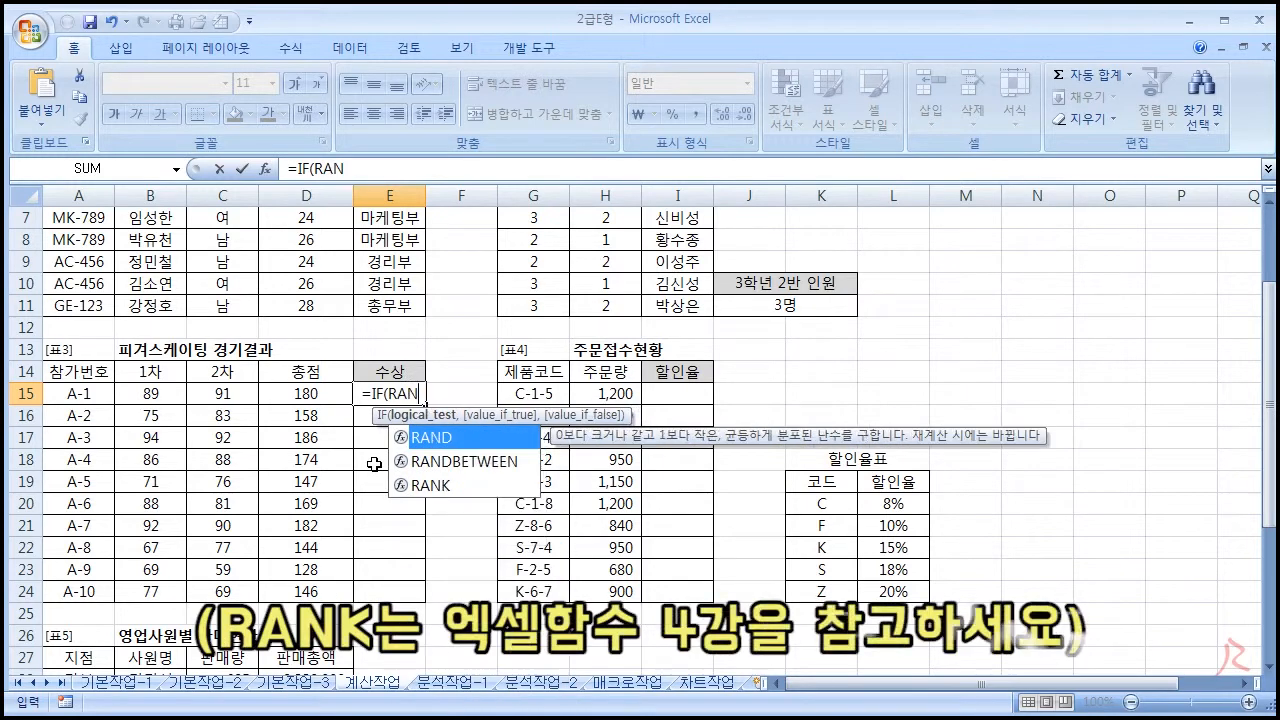
In E15, build the first IF condition as RANK(D15,$D$15:$D$24)=1, returning "금" when true
left_click(294, 372)
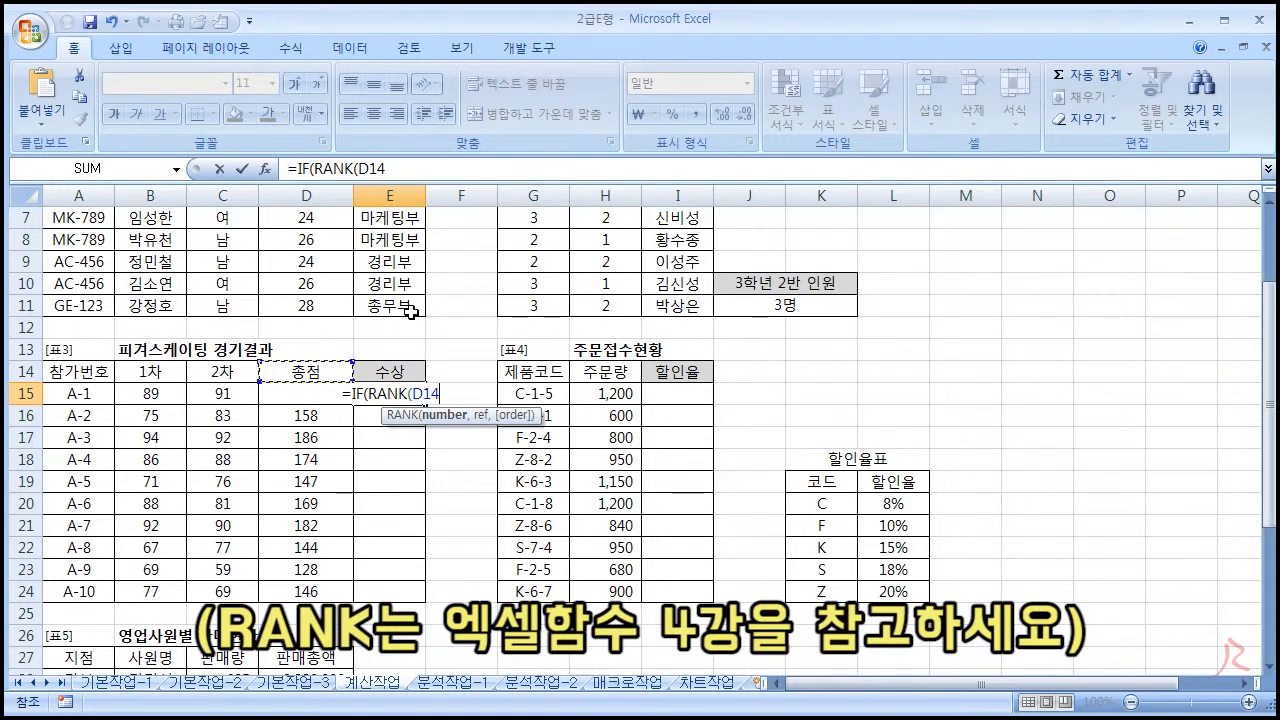
key("Down")
type(",")
left_click_drag(318, 590, 299, 394)
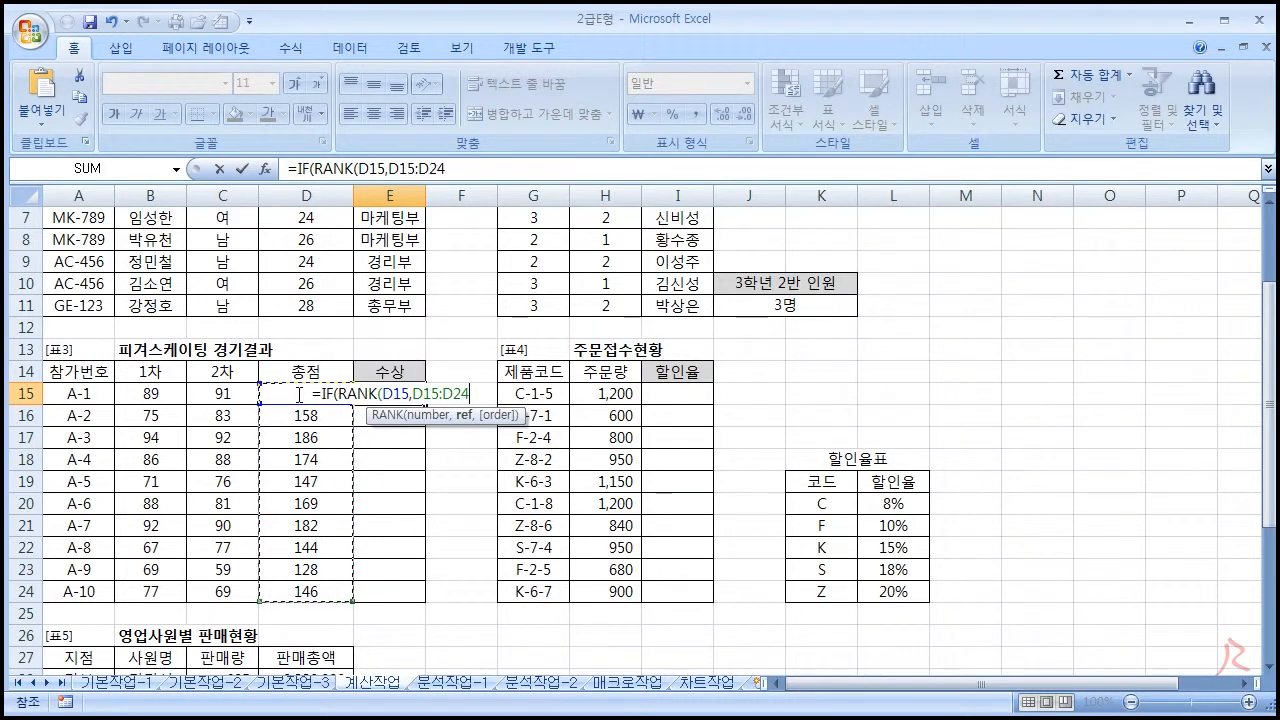
key("F4")
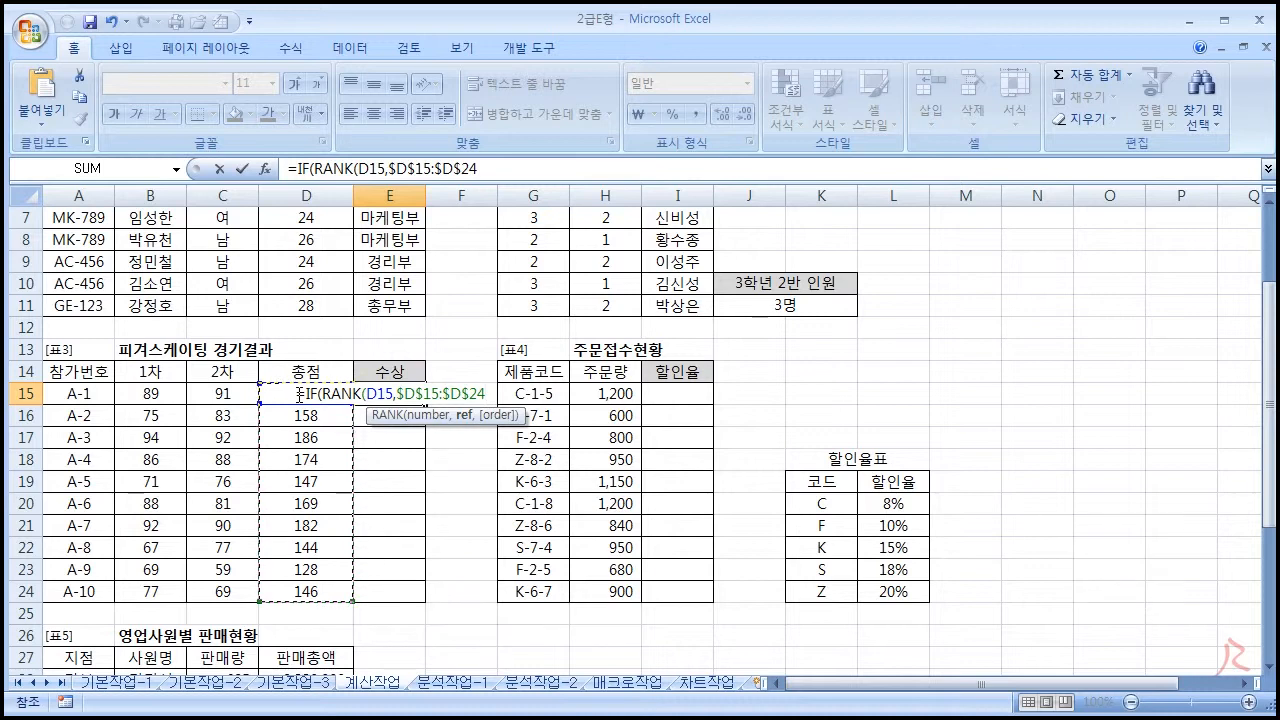
type(")")
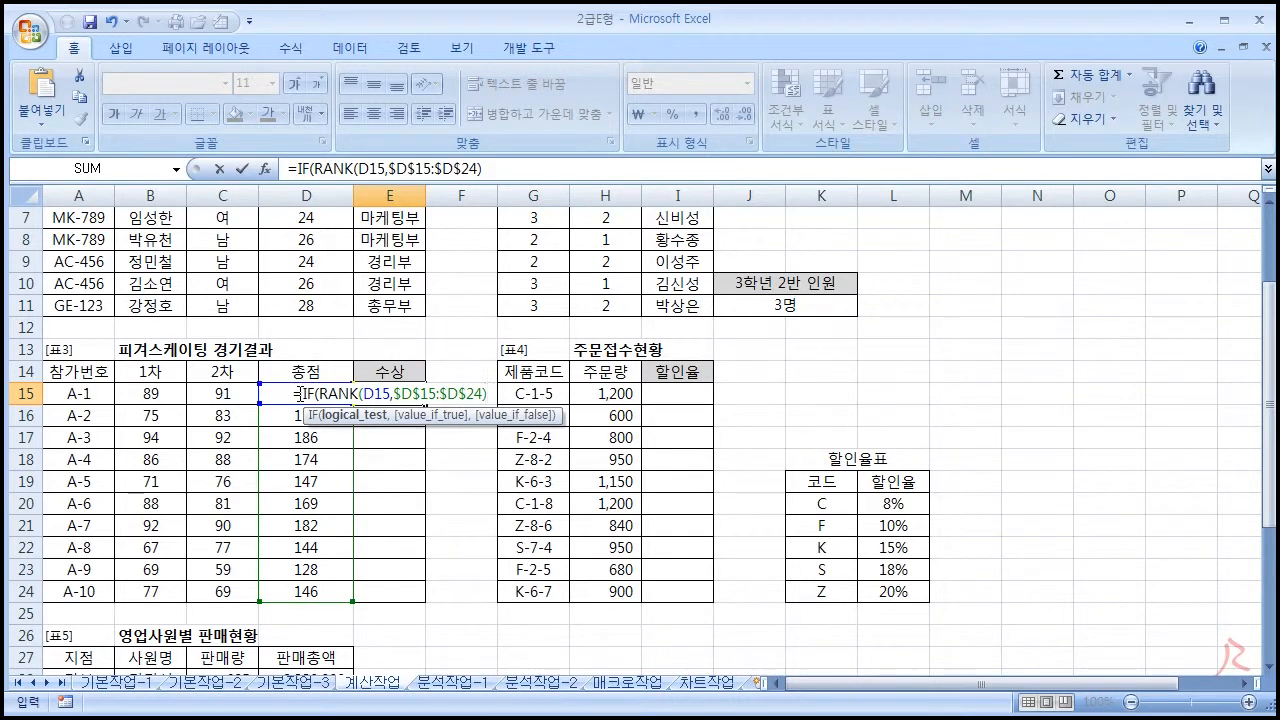
type("=1")
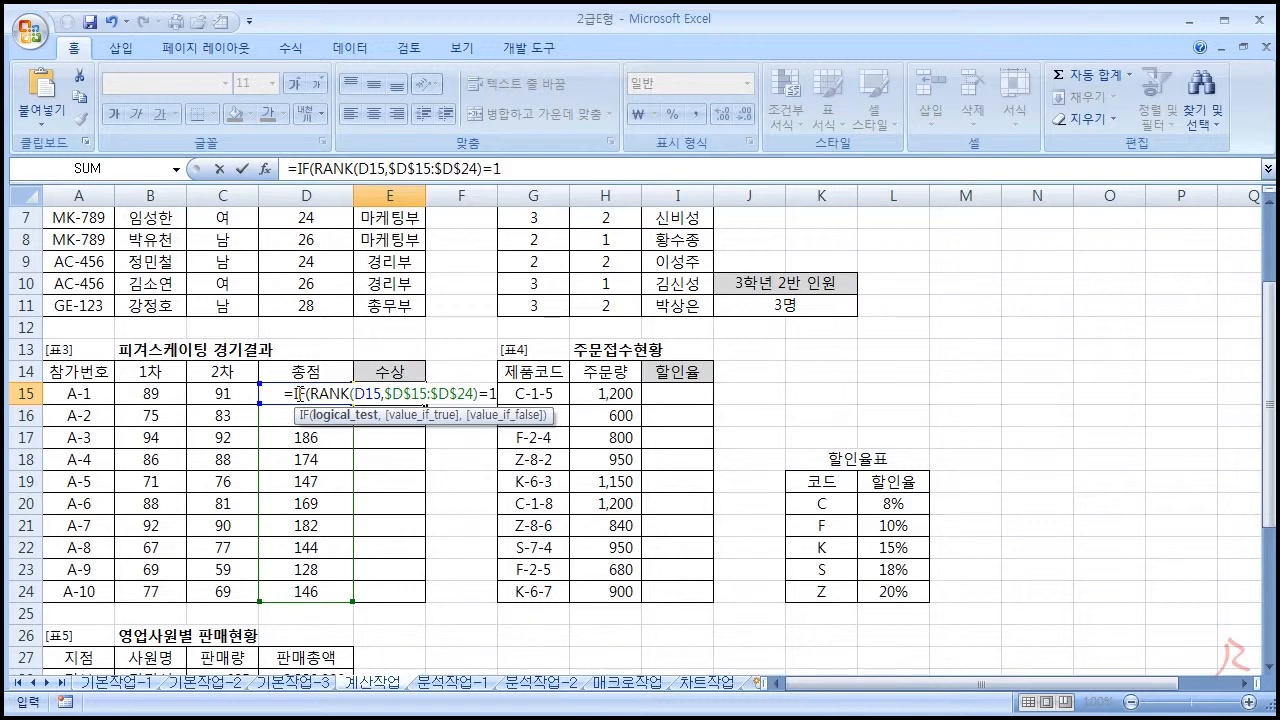
type(",\"금")
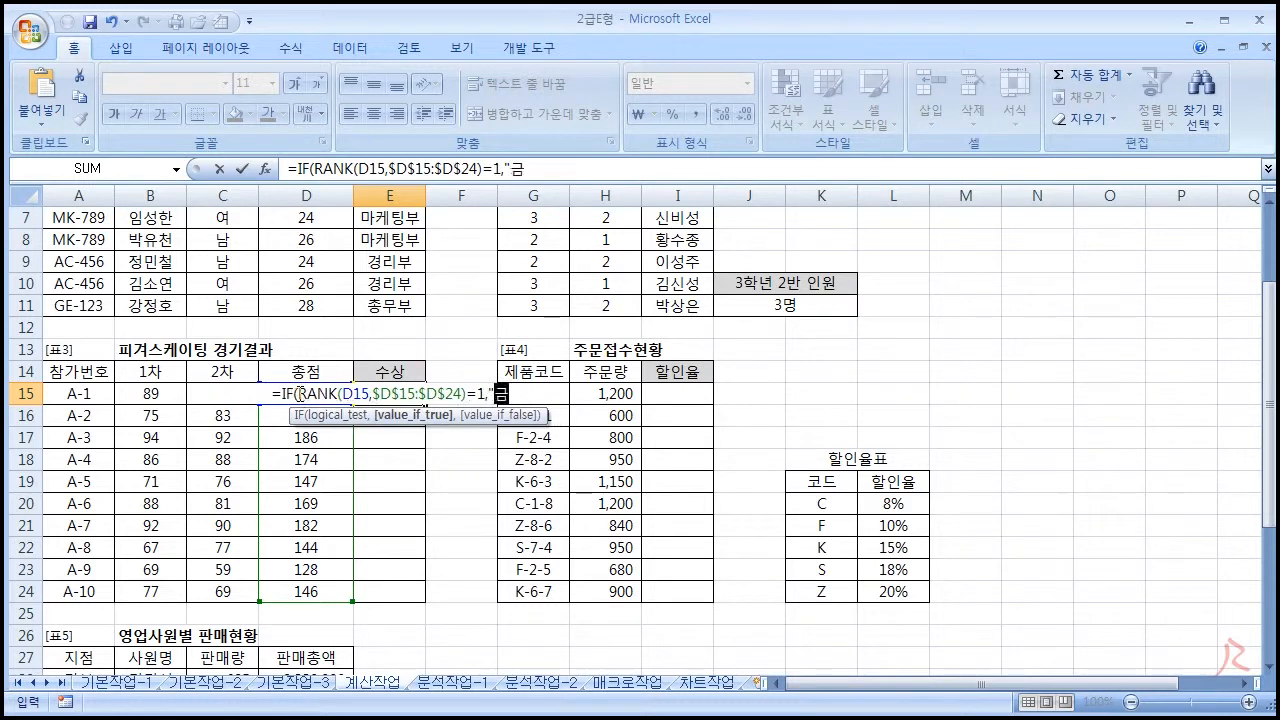
type("\",")
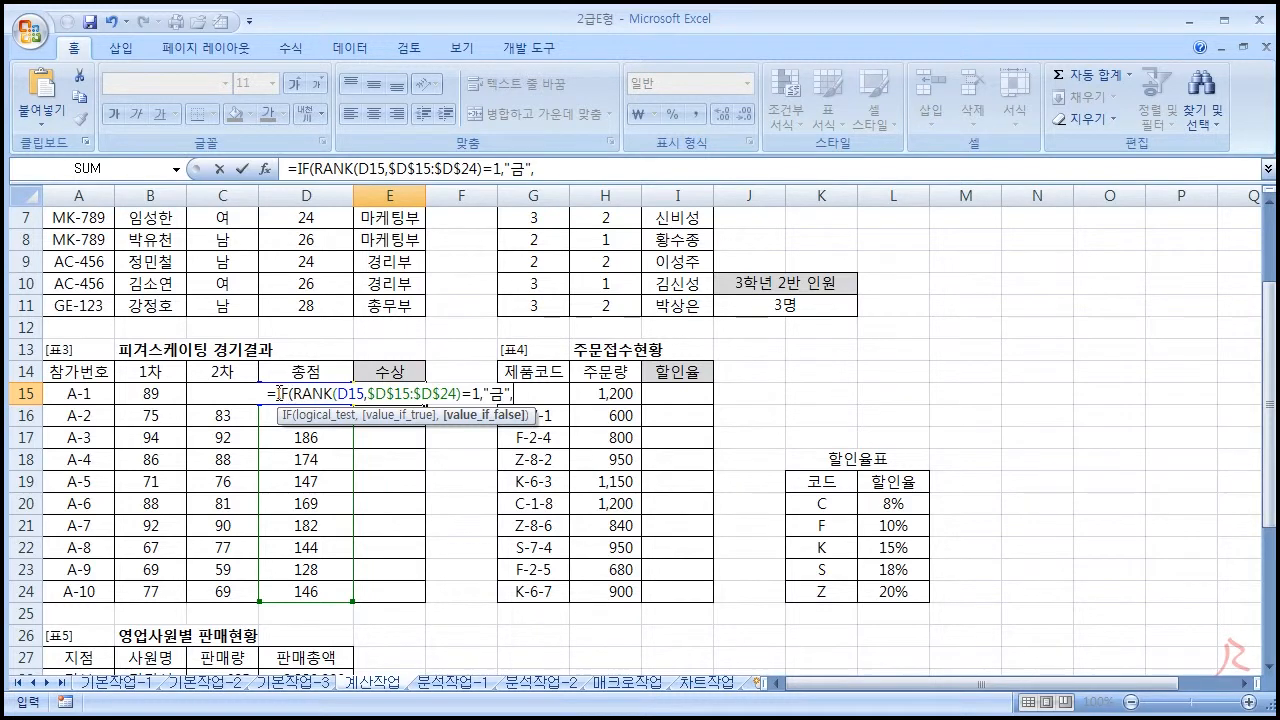
Nest a copy of the IF(RANK) condition as the false argument, changed to rank 2 and returning "은"
left_click_drag(277, 393, 519, 394)
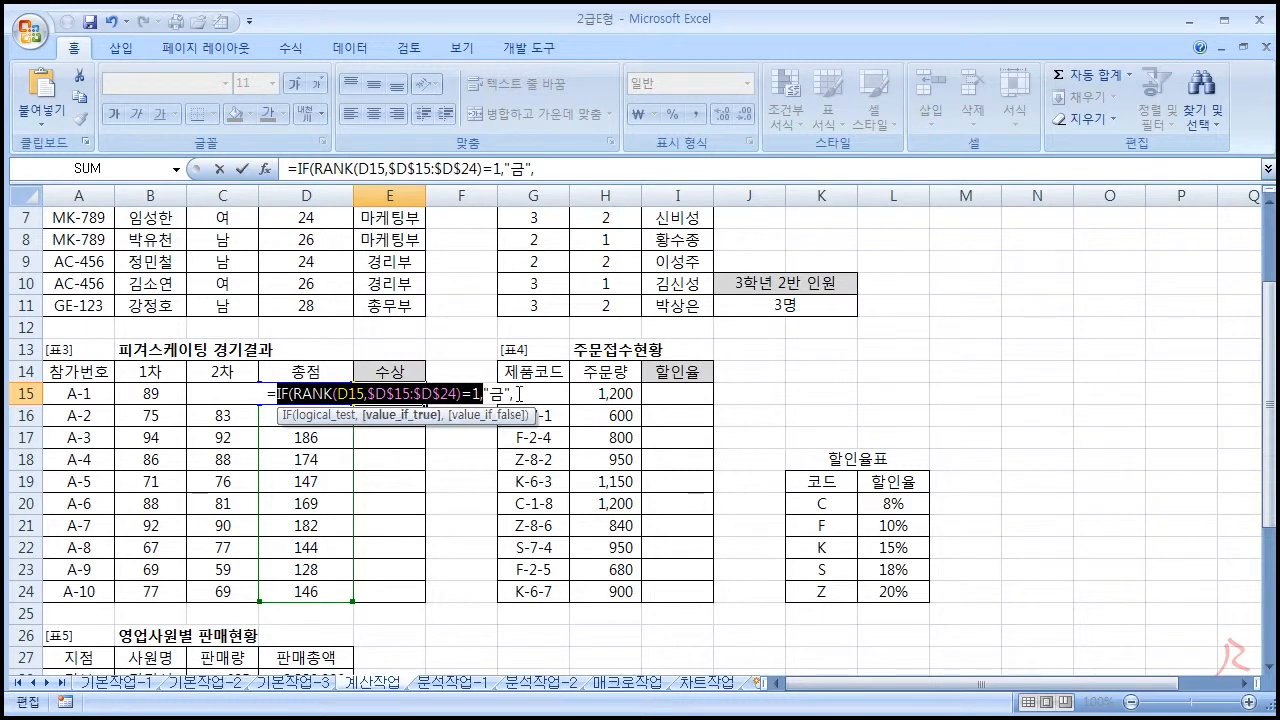
key("ctrl+c")
left_click(527, 394)
key("ctrl+v")
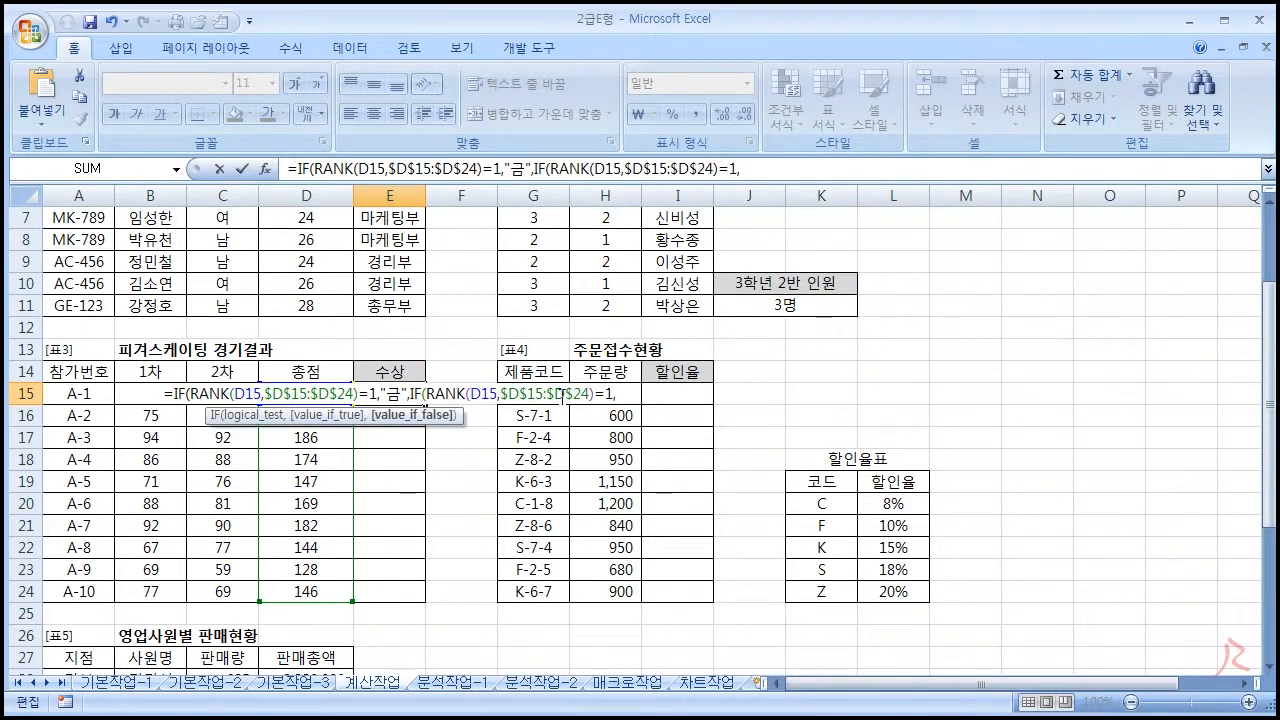
left_click(608, 394)
key("BackSpace")
type("2")
key("Right")
type("\"은\"")
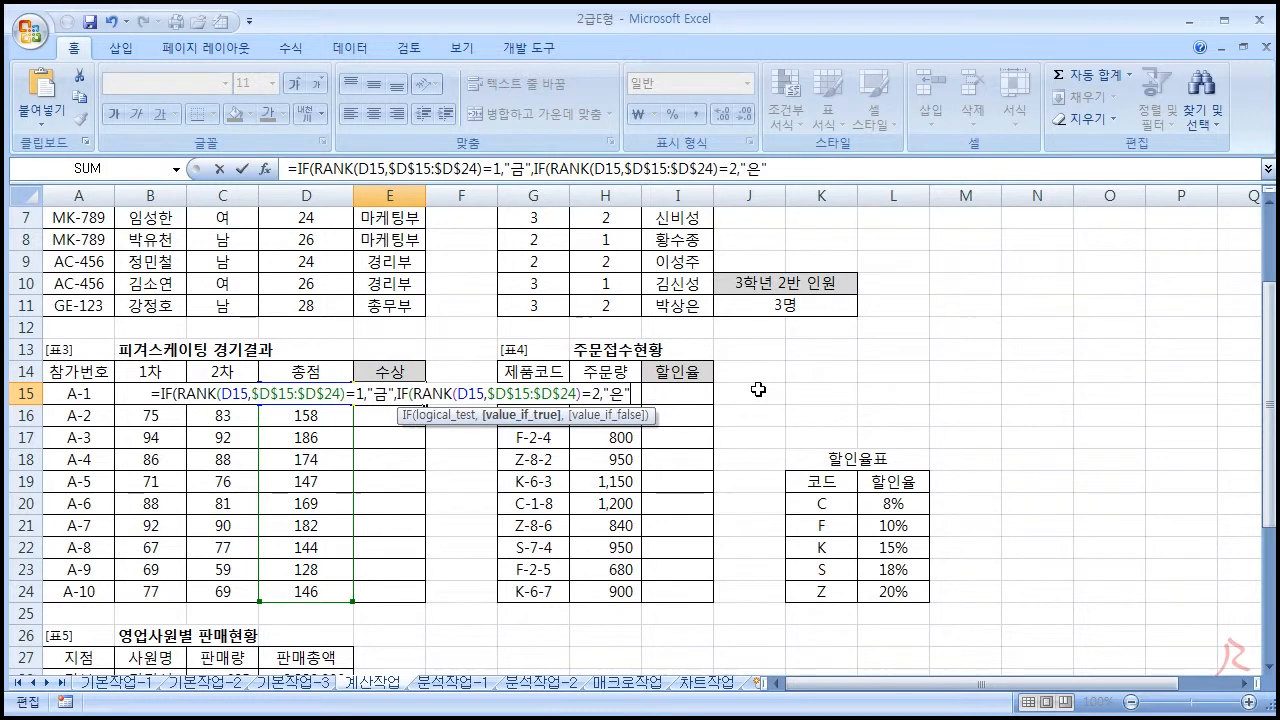
type(",")
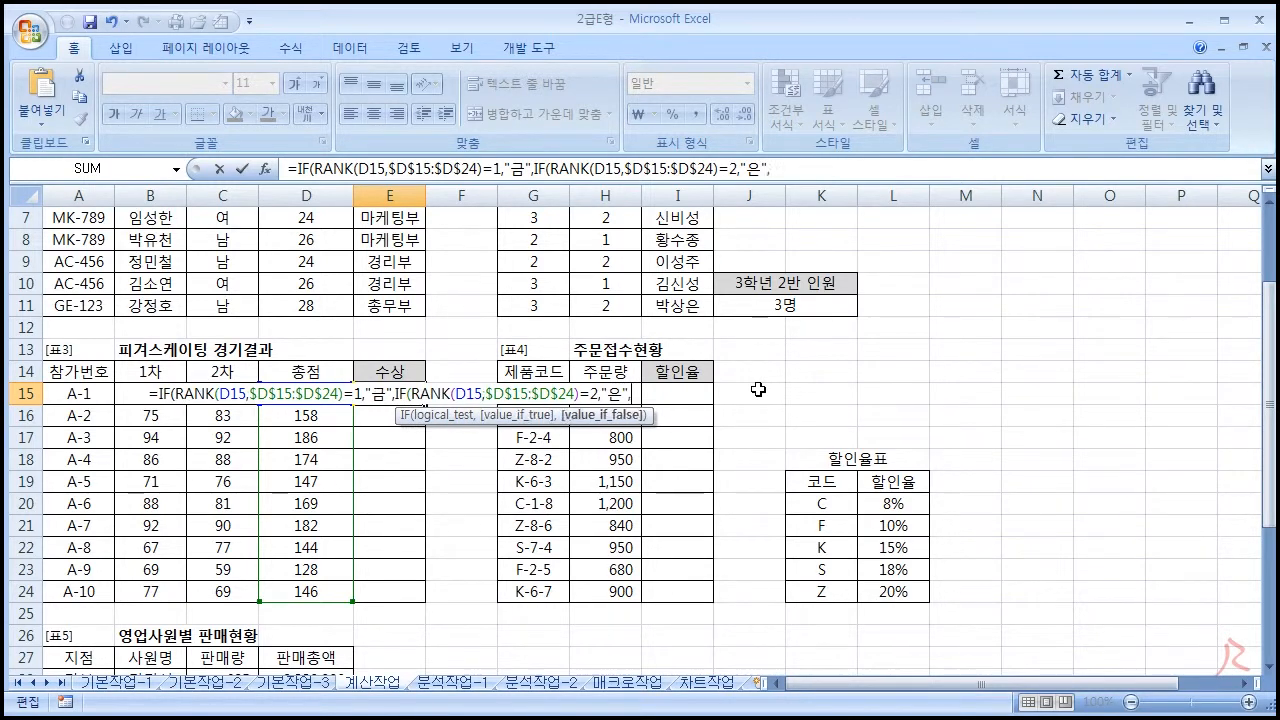
Nest a third IF(RANK) condition for rank 3 returning "은", otherwise an empty string, and complete the formula
key("ctrl+v")
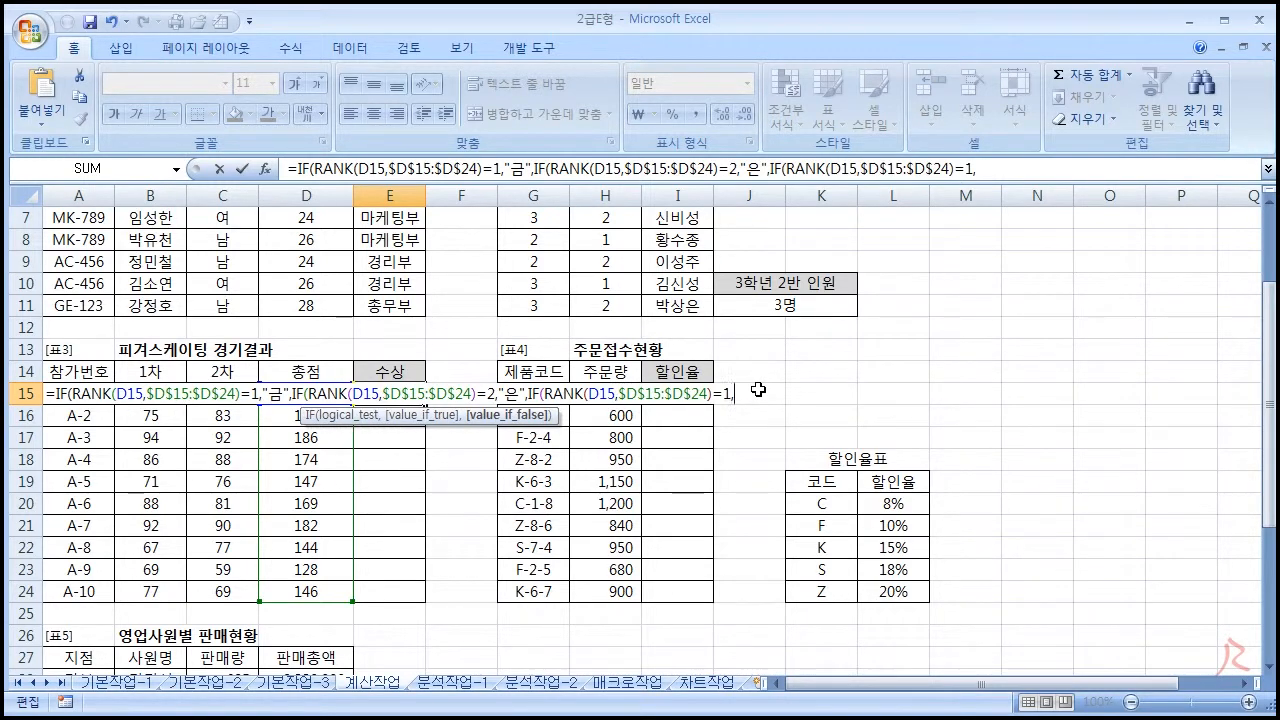
key("BackSpace")
key("BackSpace")
type("3,\"은\",")
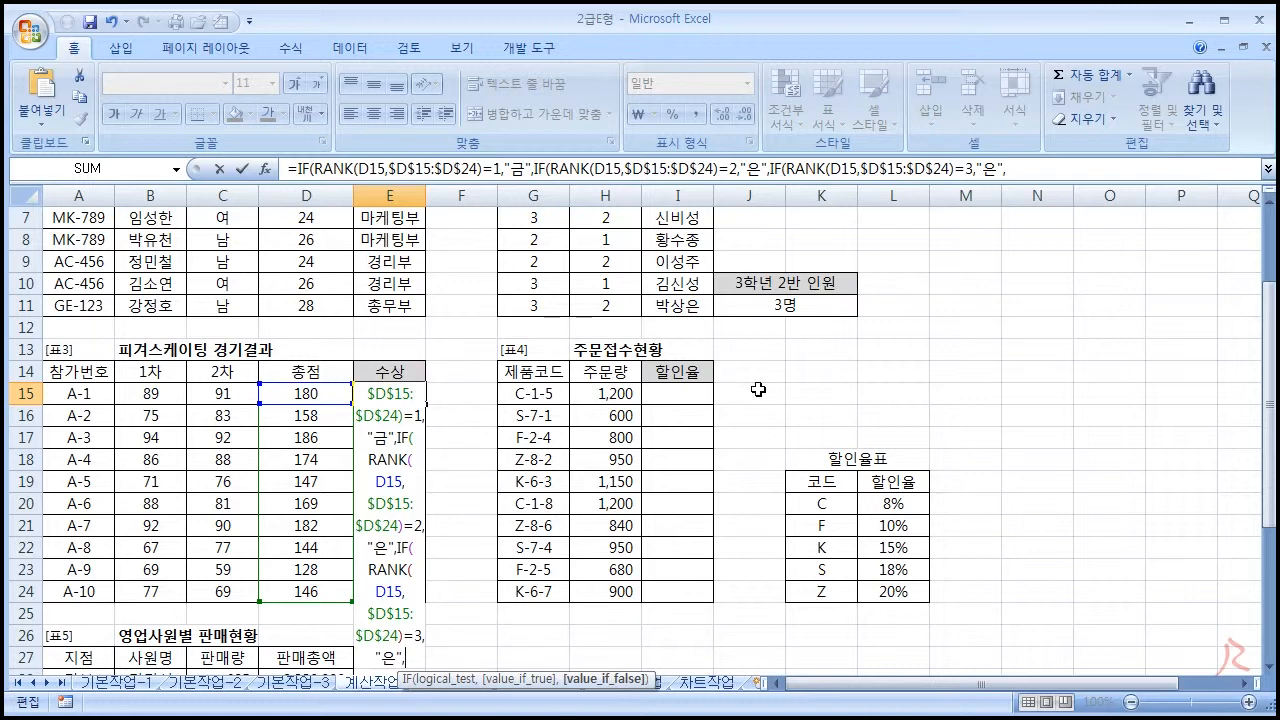
type("\"\"")
type(")))")
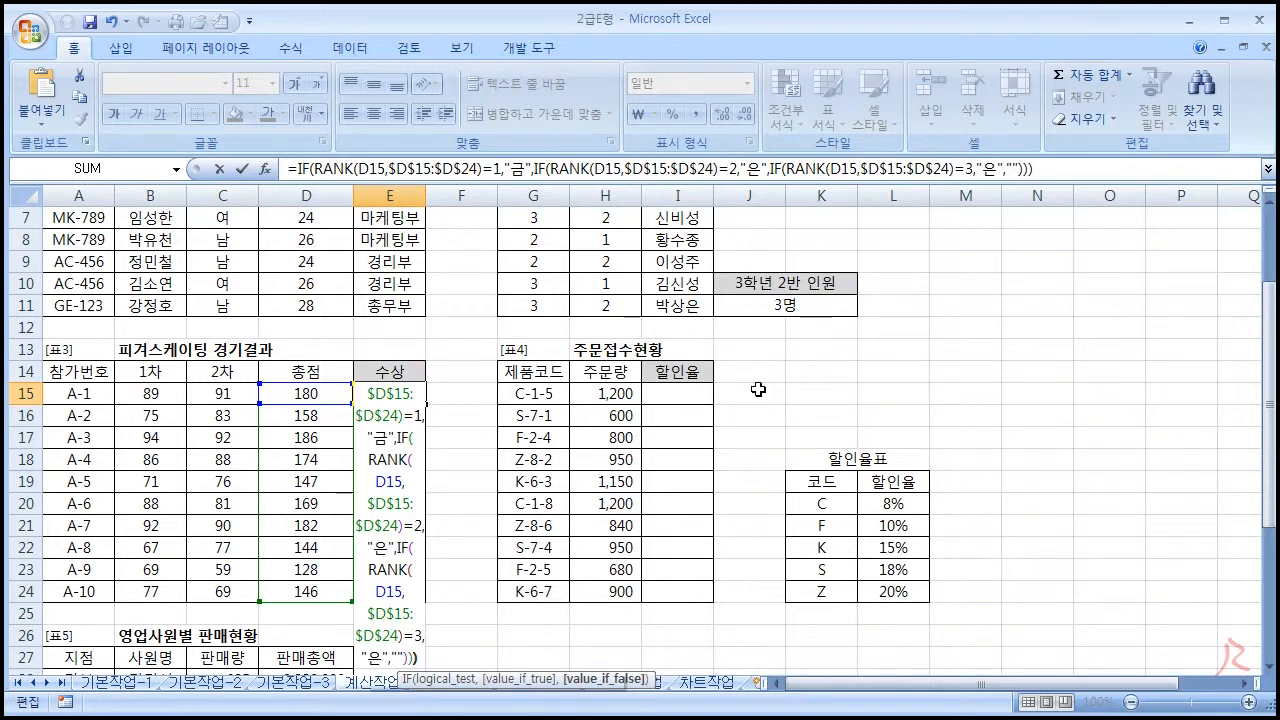
key("Return")
Correct the rank 3 result in the E15 formula to "동"
left_click(385, 394)
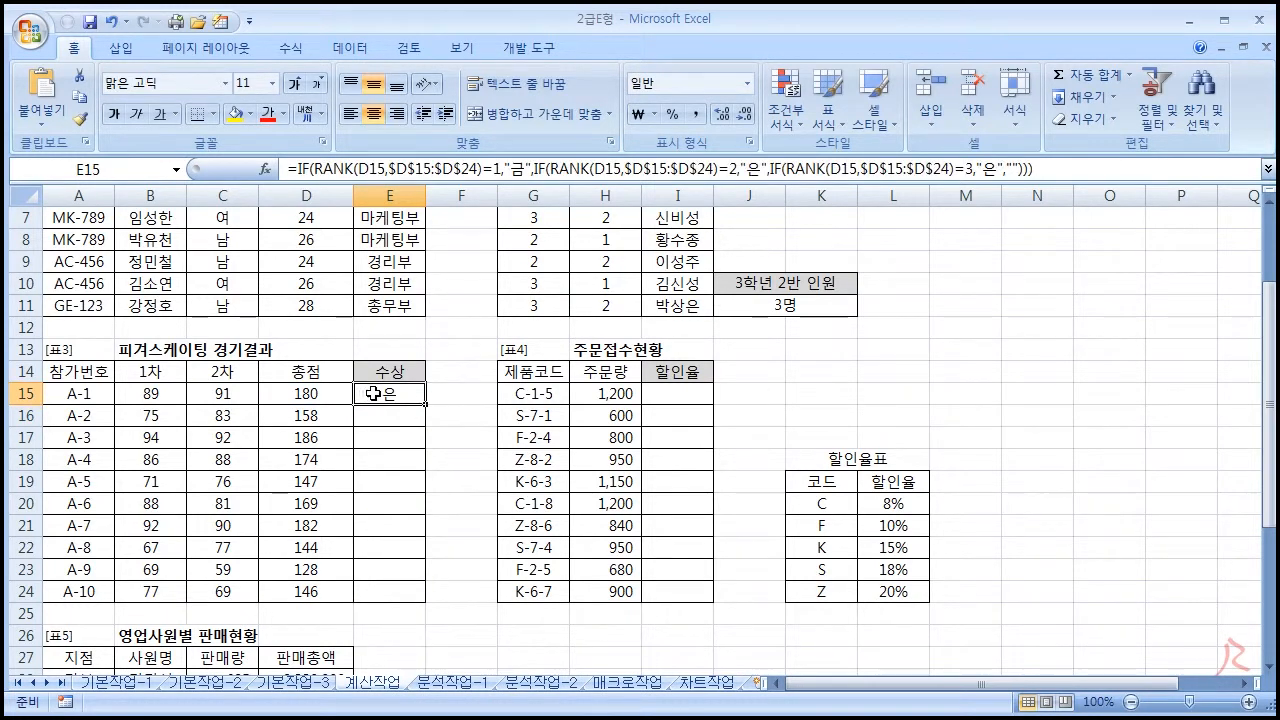
double_click(384, 394)
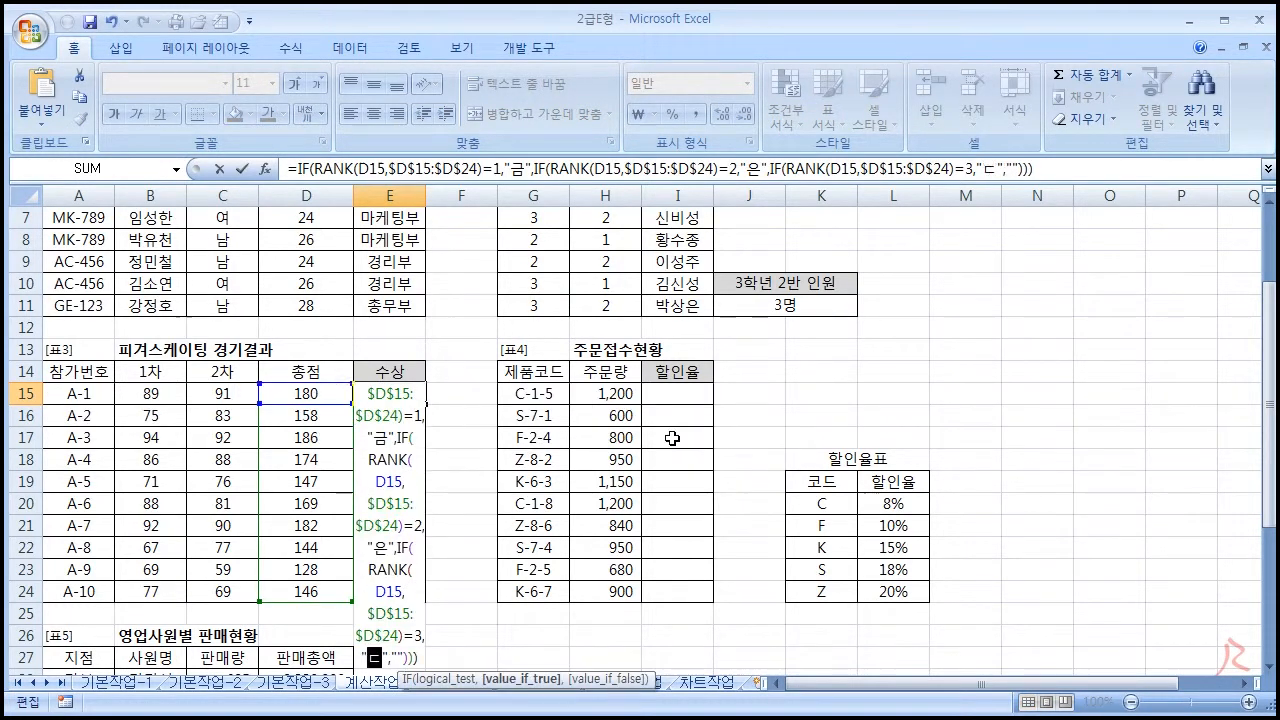
key("Return")
Fill the award formula from E15 down to E24 and check the awards against the total scores
left_click(392, 388)
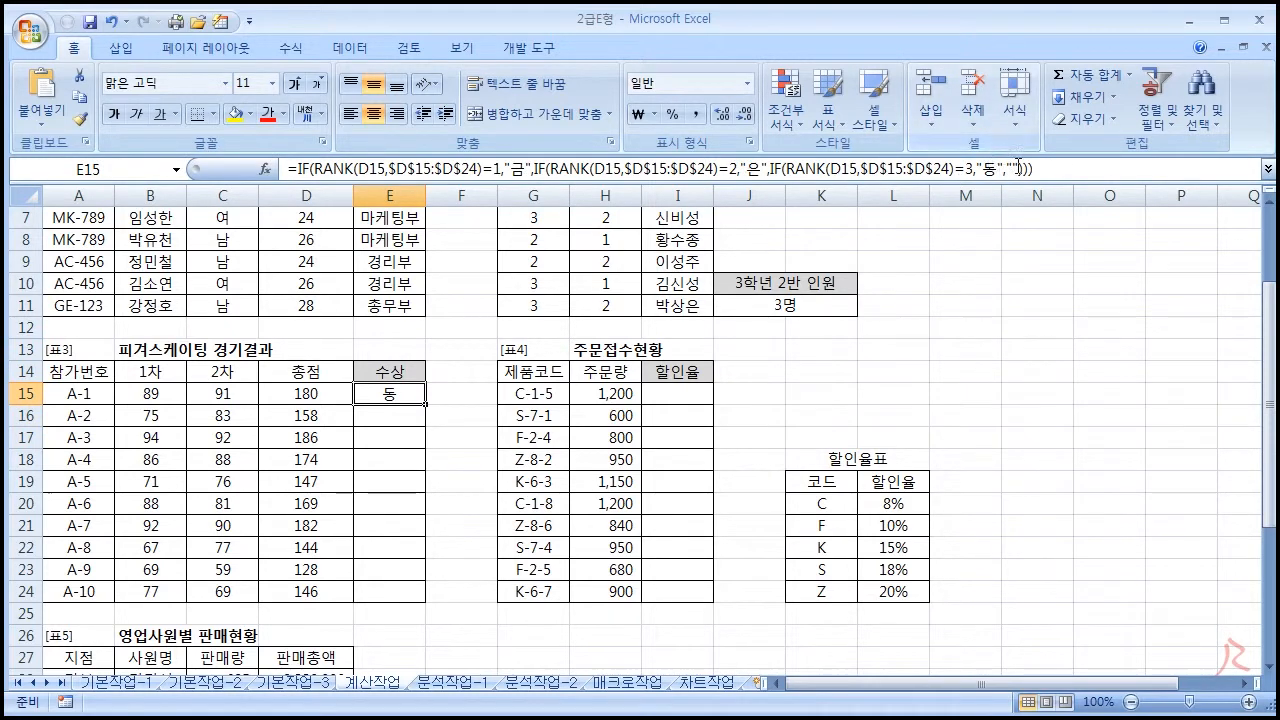
left_click_drag(425, 404, 425, 608)
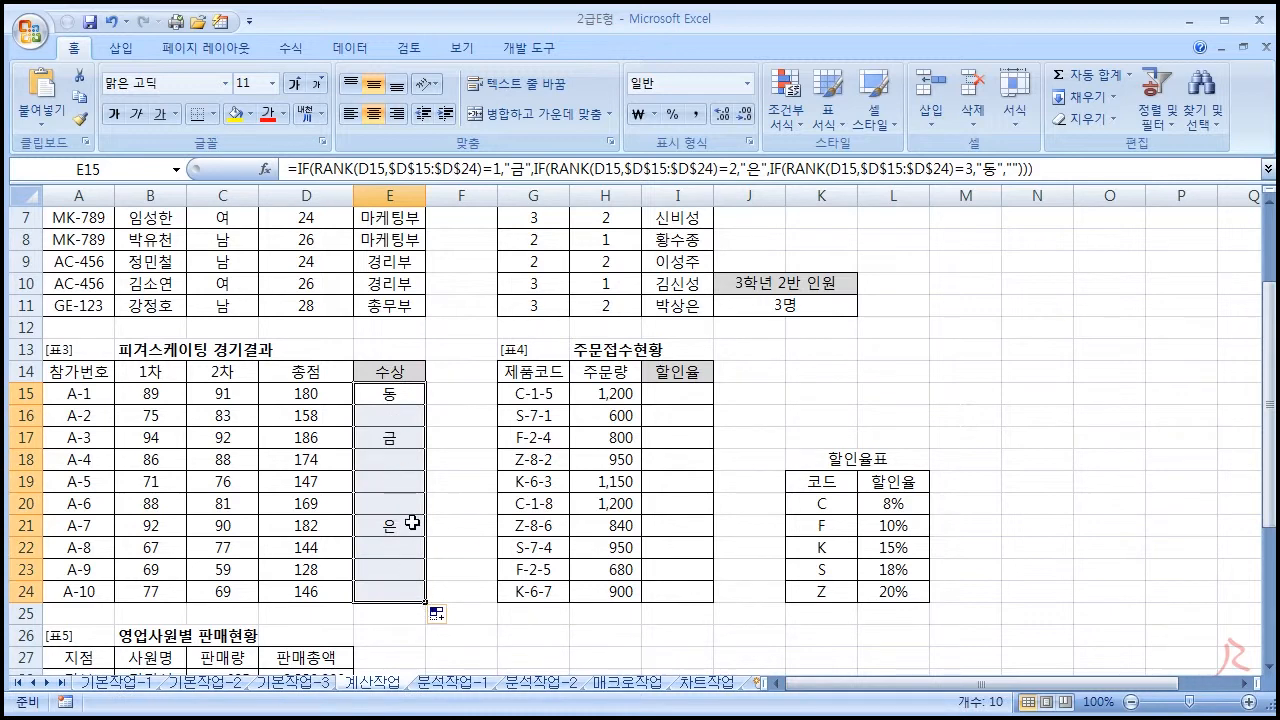
left_click(380, 435)
left_click(311, 436)
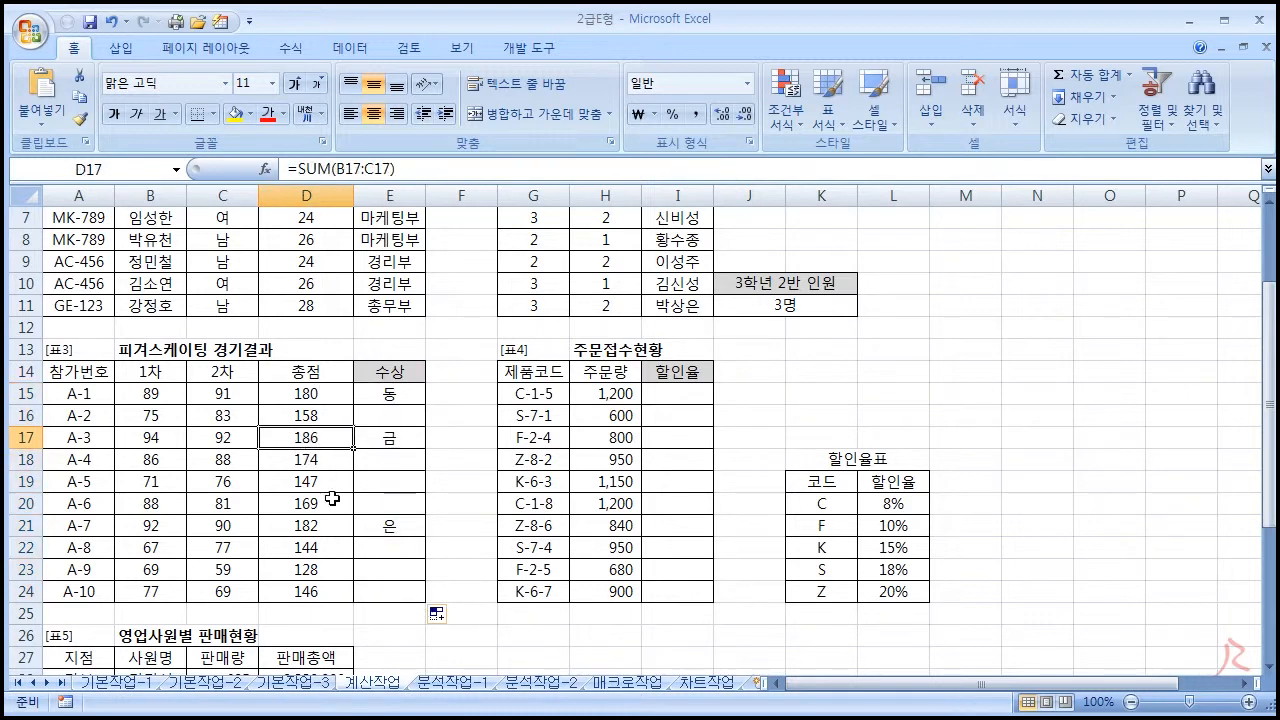
left_click(314, 535)
left_click(324, 395)
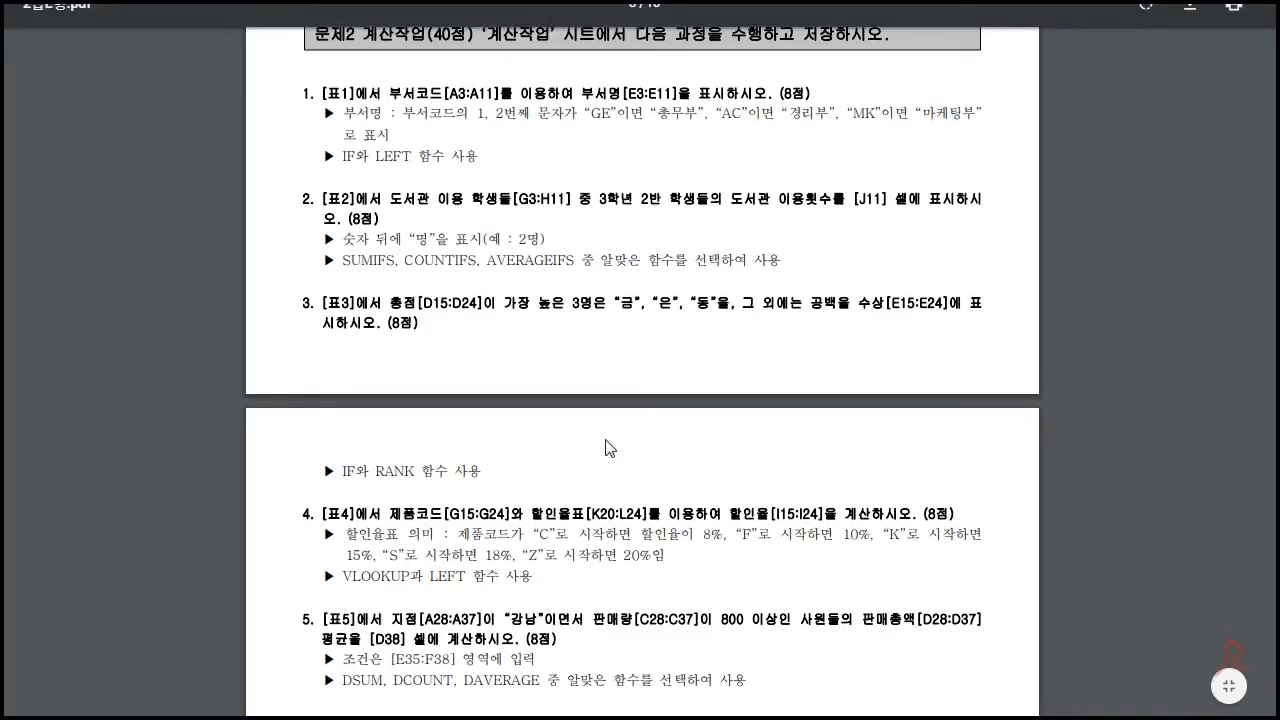
In the exam PDF, read question 4 on 표4: the ranges, the discount rate for each code letter and the required functions
scroll(612, 440, "down", 3)
scroll(616, 436, "down", 2)
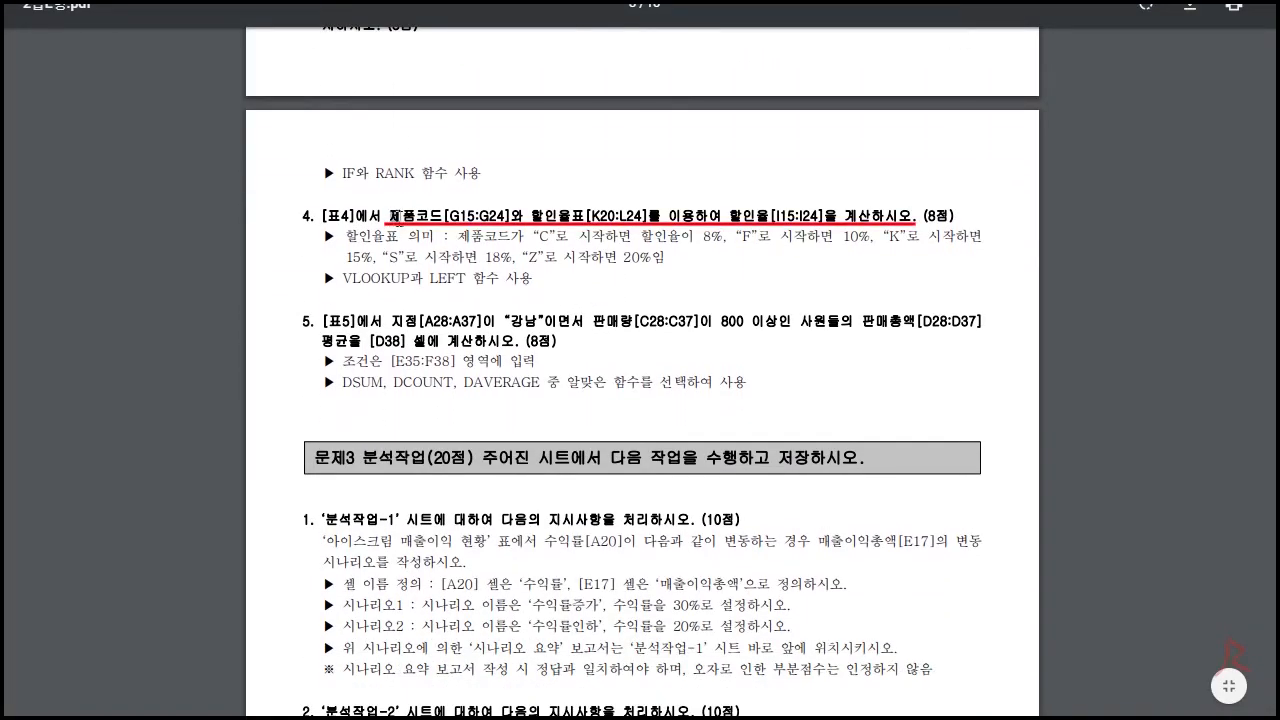
left_click_drag(532, 216, 888, 213)
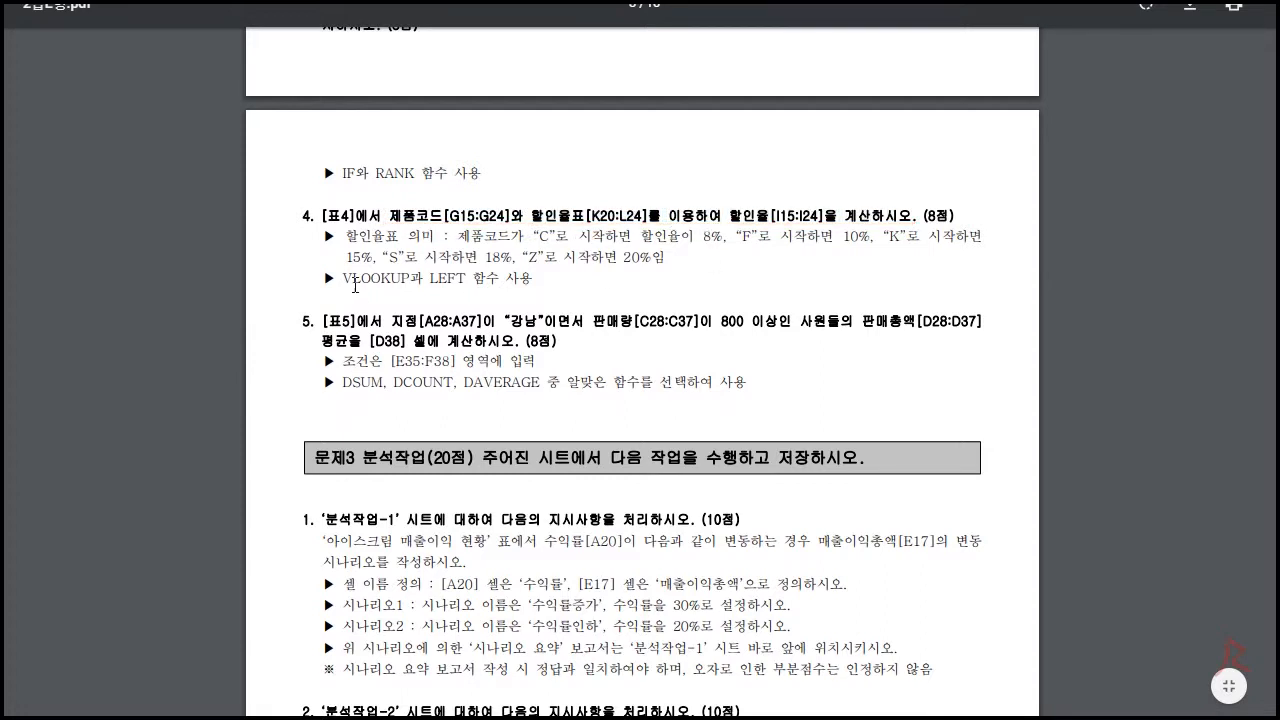
mouse_move(342, 280)
left_mouse_down()
mouse_move(480, 282)
mouse_move(343, 280)
left_mouse_up()
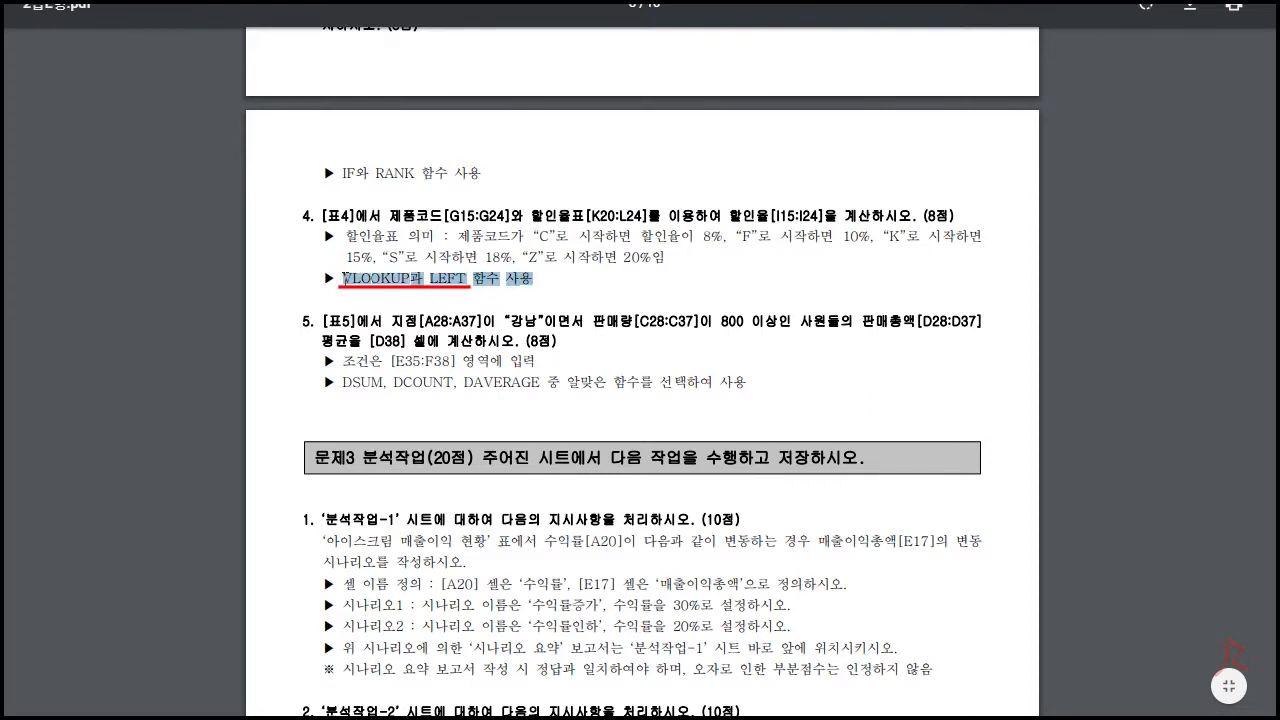
left_click(367, 280)
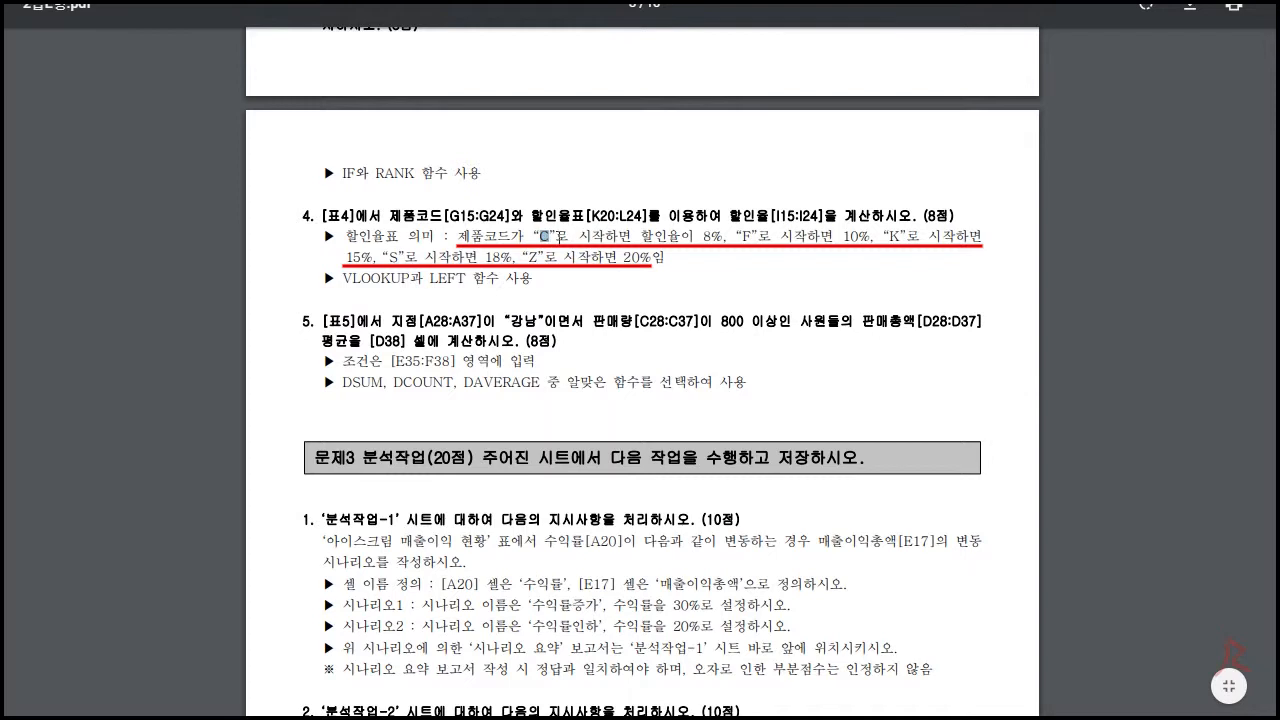
left_click_drag(844, 236, 899, 236)
left_click_drag(346, 256, 375, 257)
left_click_drag(485, 257, 668, 259)
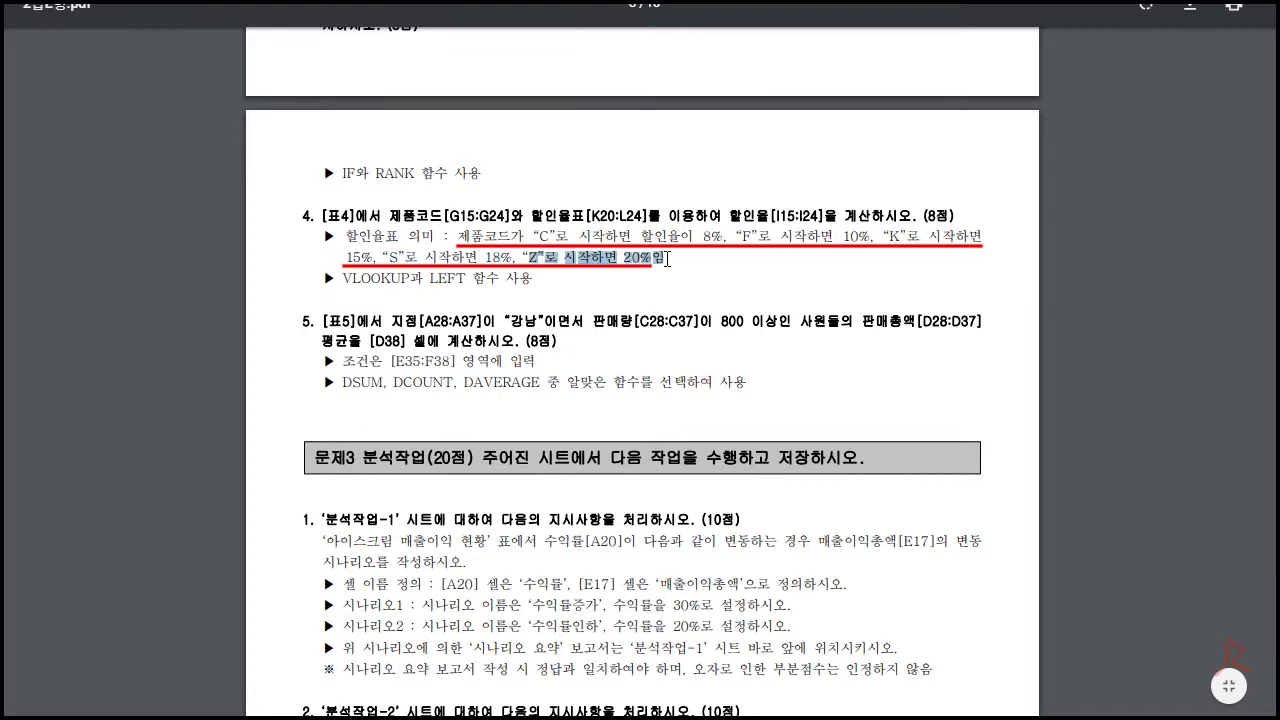
left_click(695, 260)
left_click_drag(354, 241, 667, 252)
Switch back to the Excel workbook and compare the product codes in G15:G24 with the discount table in K20:L24
key("alt+Tab")
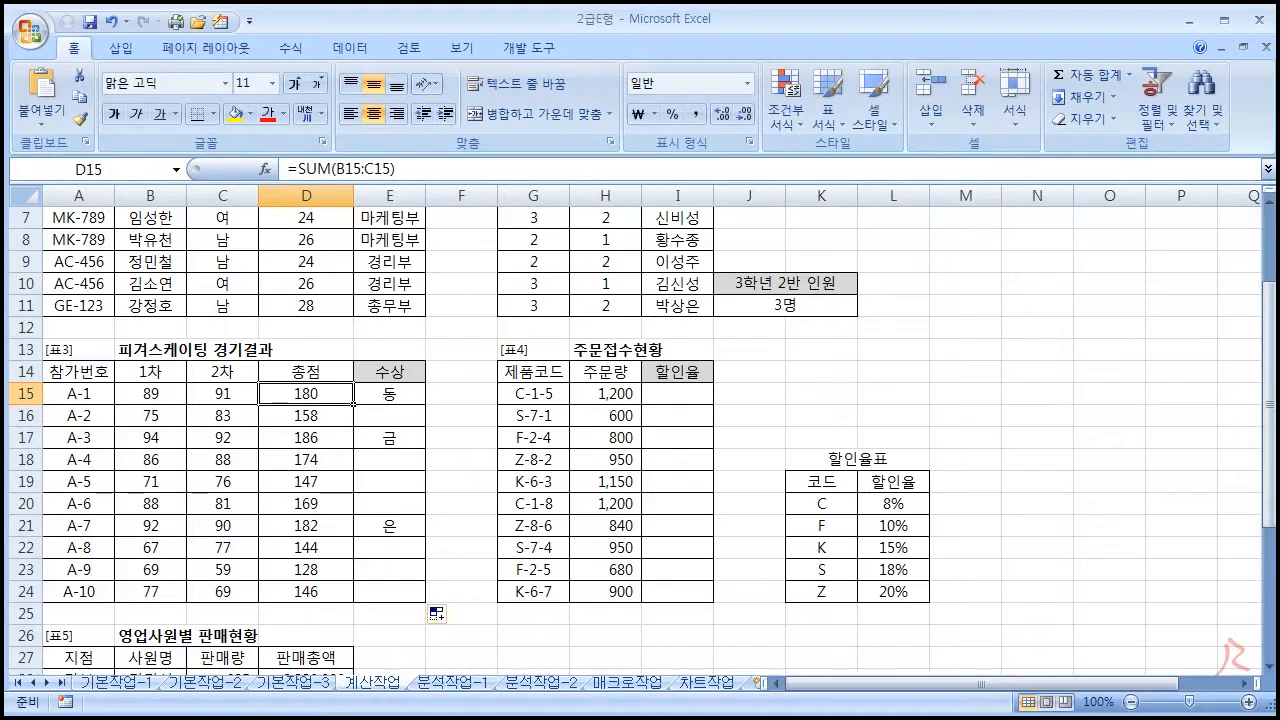
left_click_drag(831, 503, 898, 595)
left_click_drag(825, 506, 828, 583)
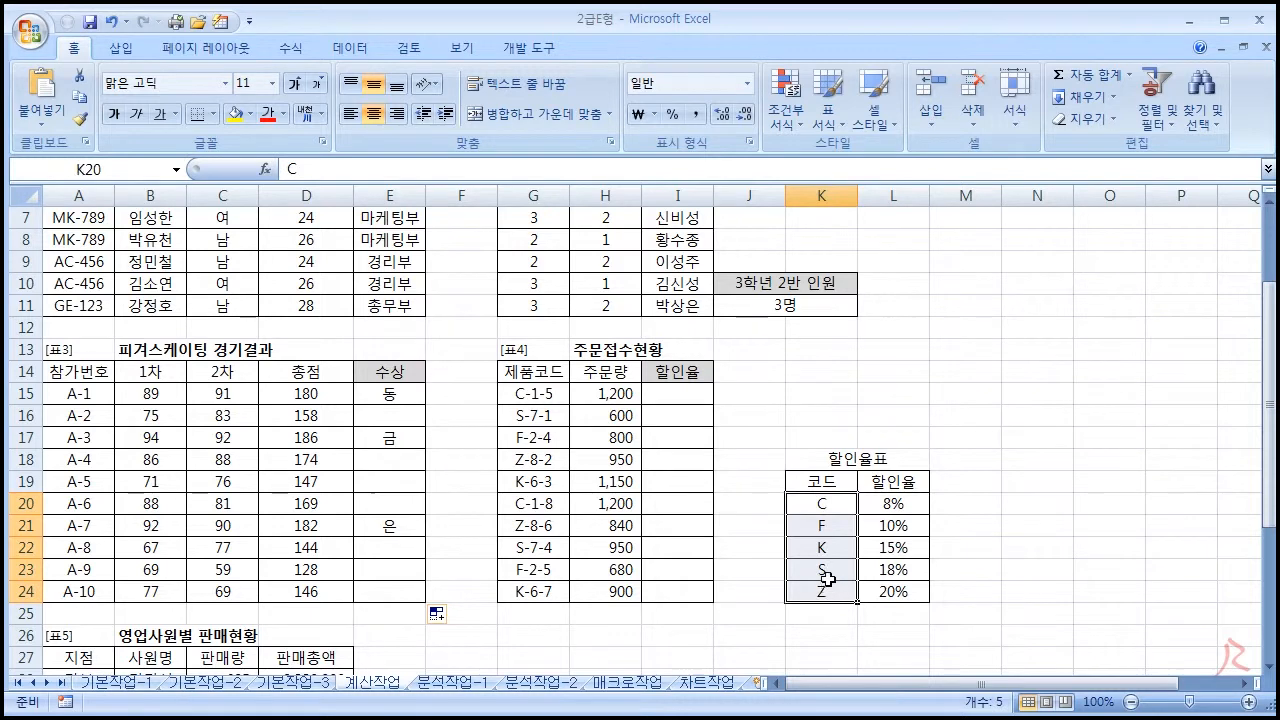
left_click_drag(530, 393, 540, 592)
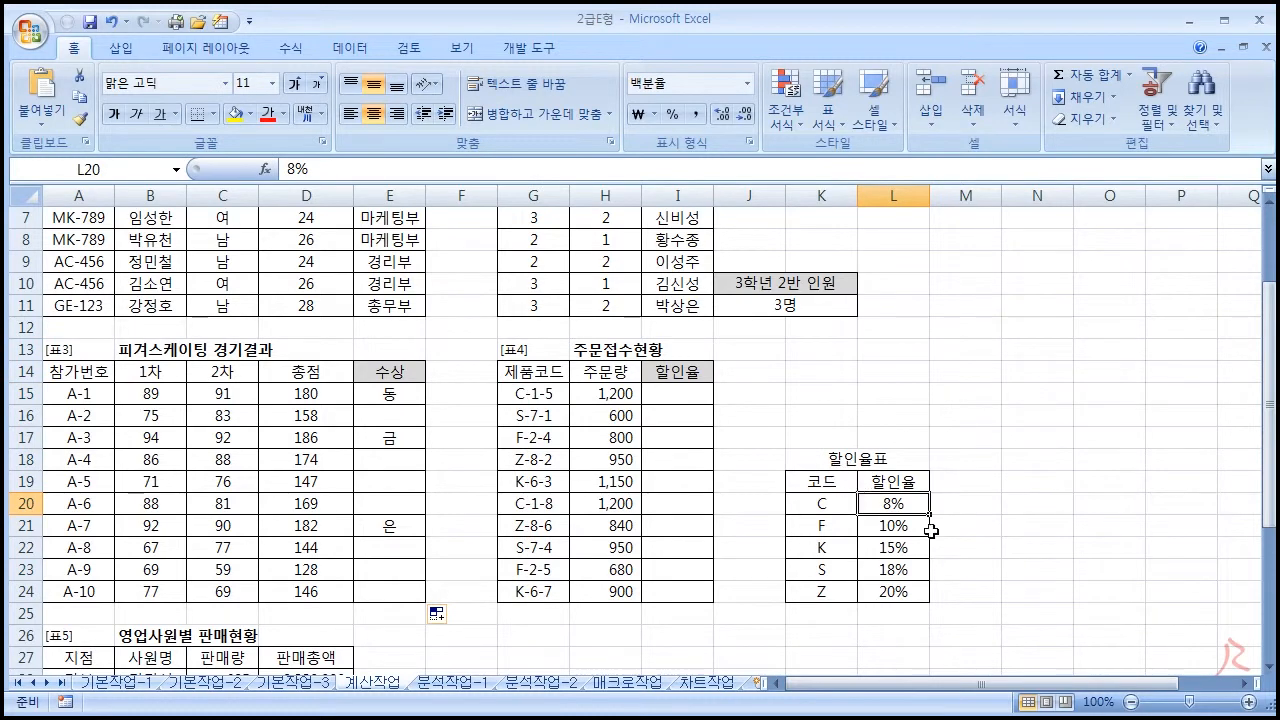
left_click(548, 395)
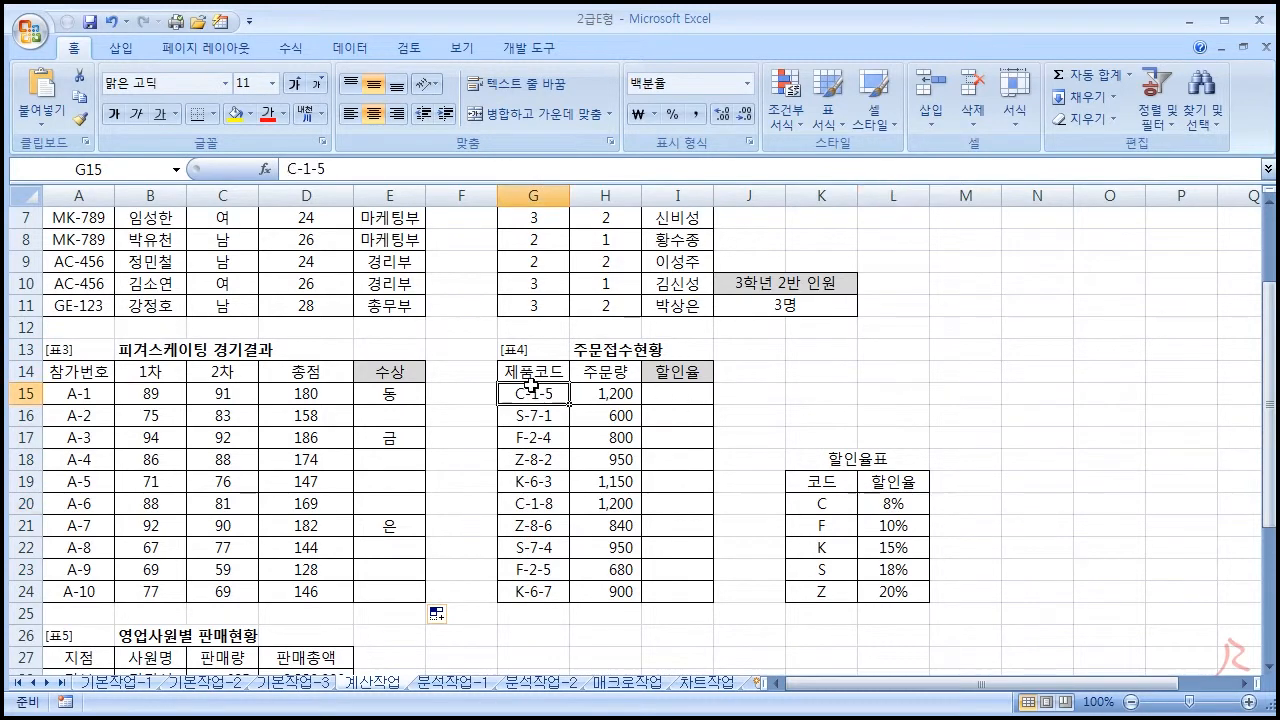
Start a VLOOKUP formula in I15 that looks up the first character of G15 with LEFT(G15,1)
left_click(683, 390)
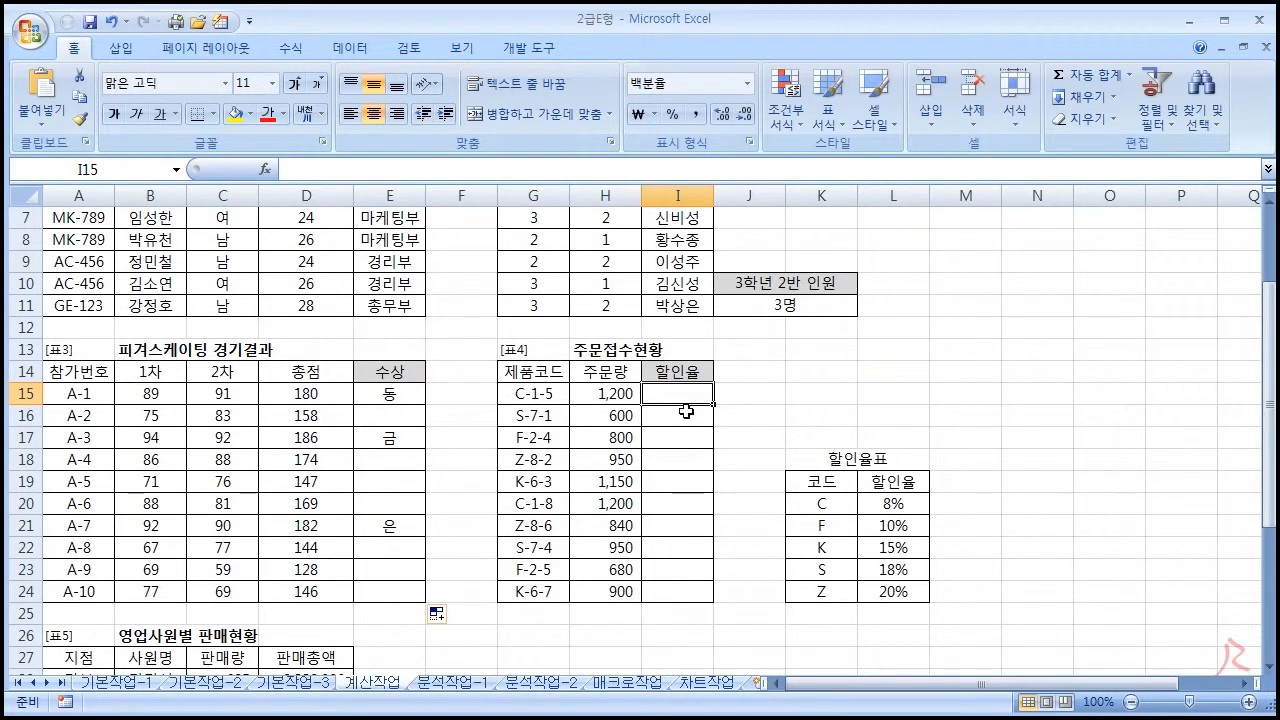
type("=VL")
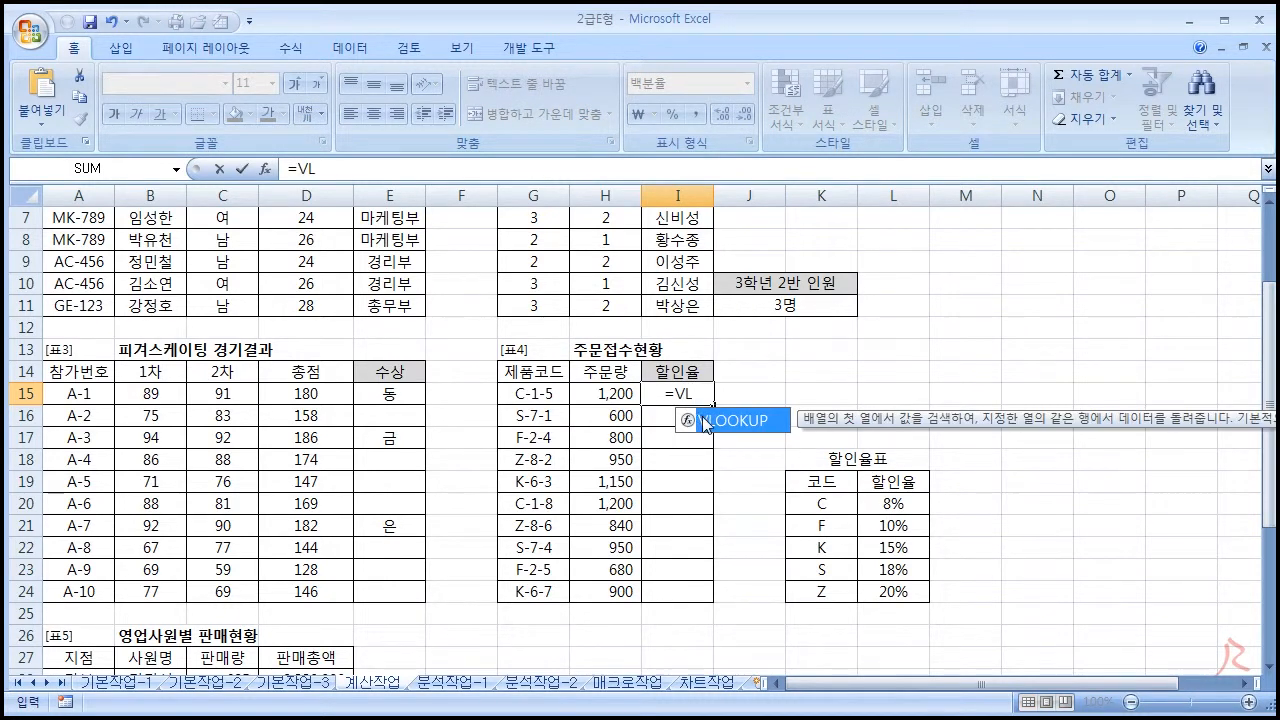
double_click(702, 416)
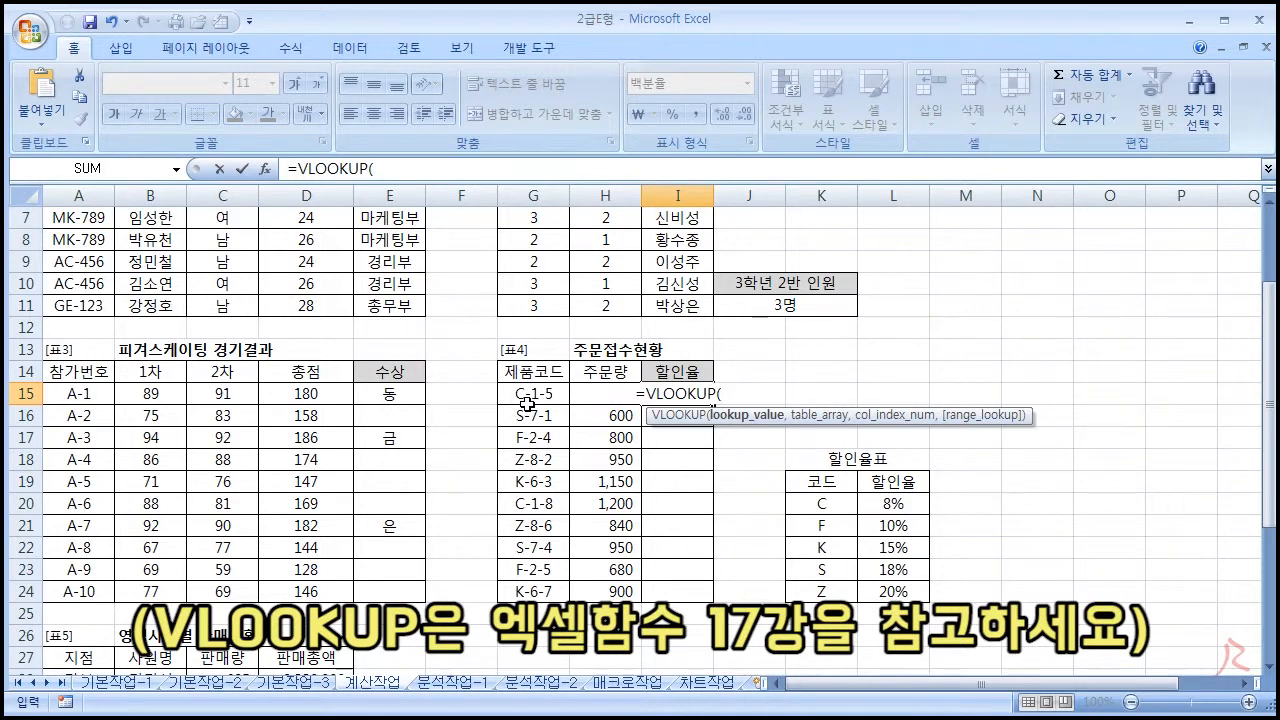
type("LEFT(")
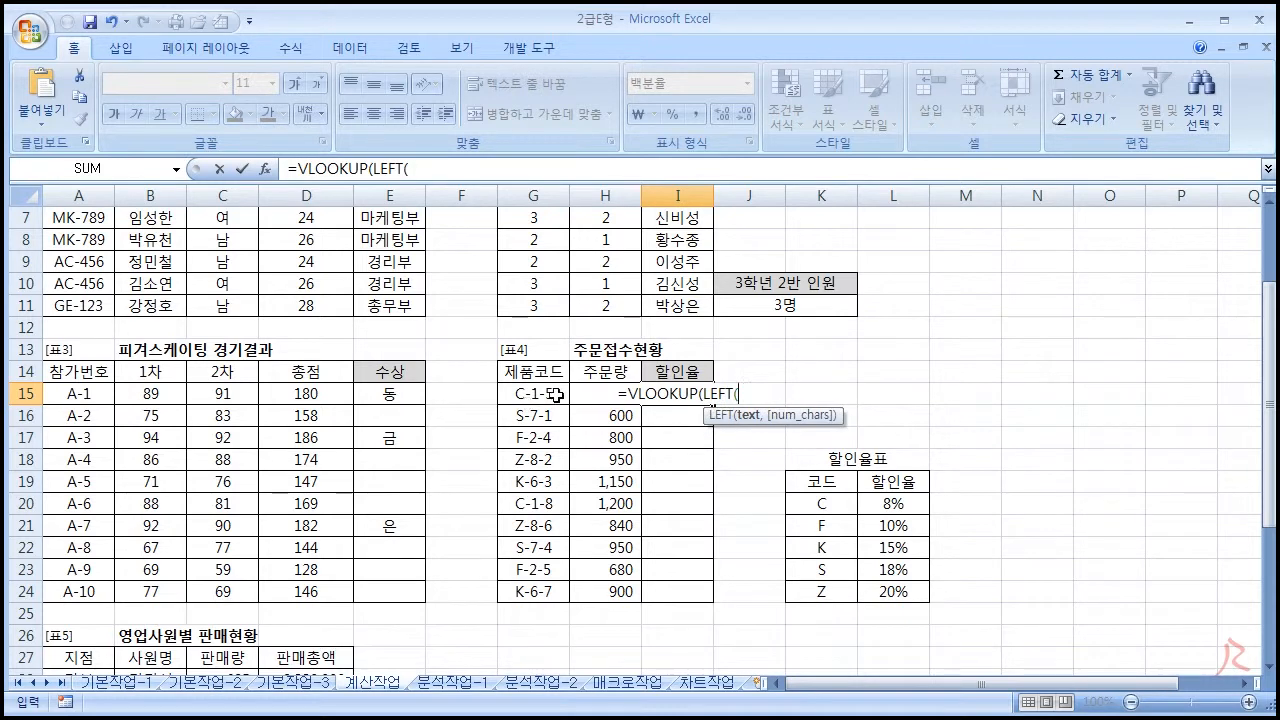
left_click(556, 395)
type(",1")
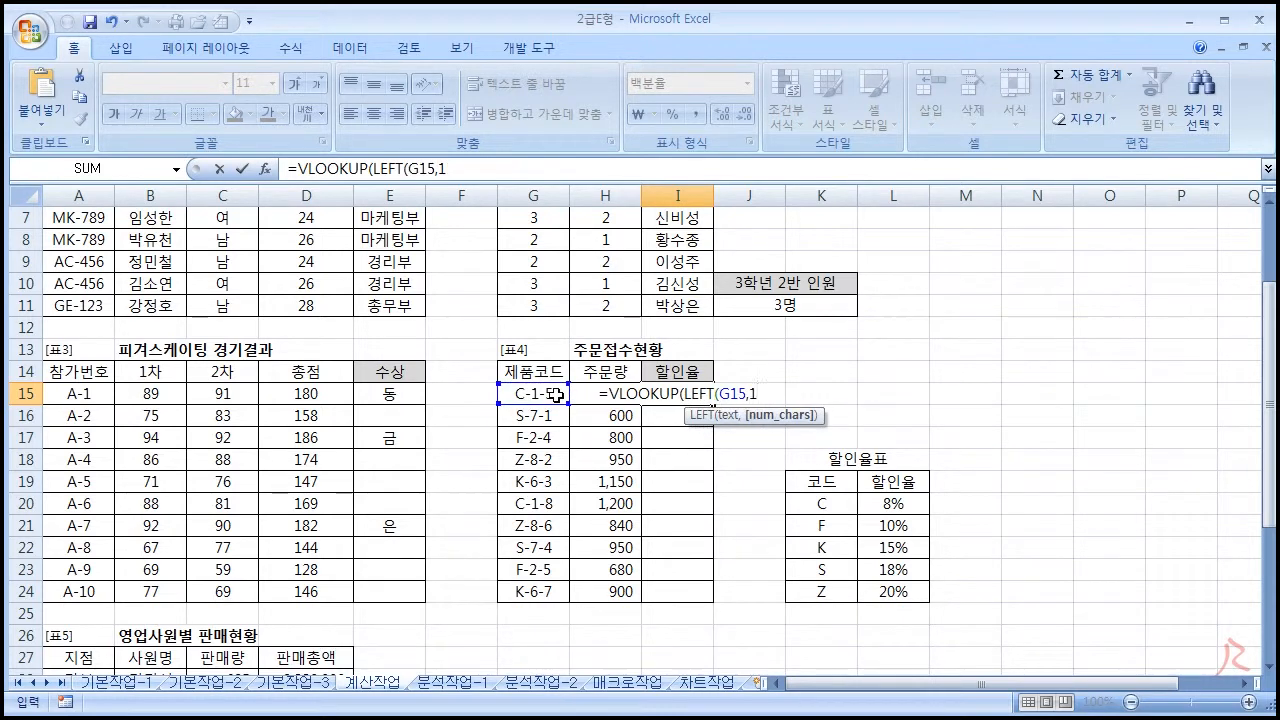
type("),")
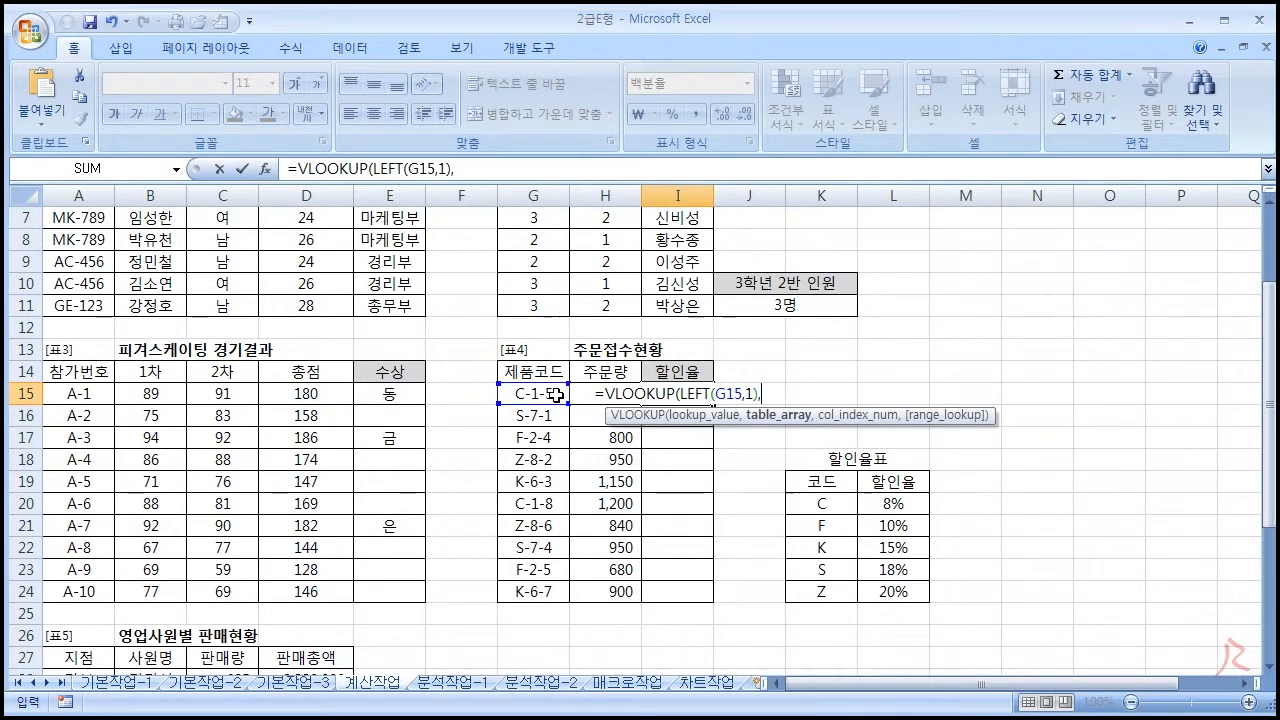
Complete the I15 formula with the absolute table range $K$20:$L$24, column index 2 and exact match FALSE
left_click_drag(820, 500, 890, 578)
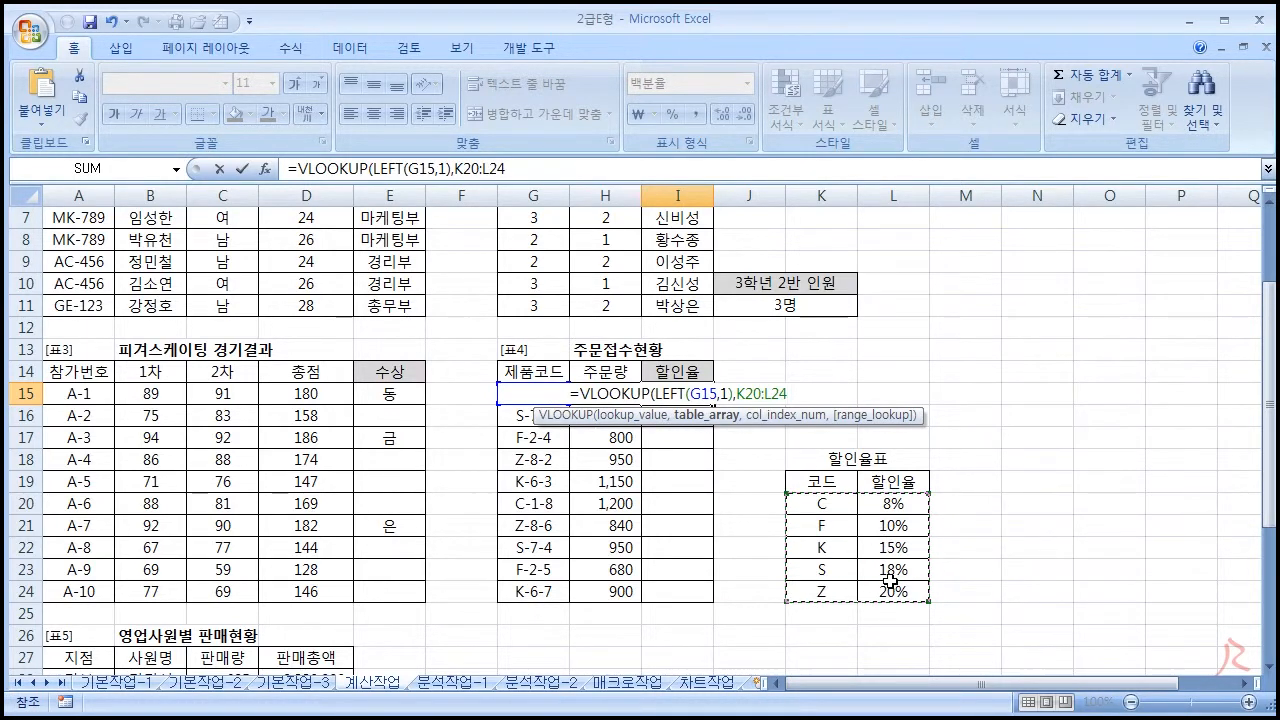
key("F4")
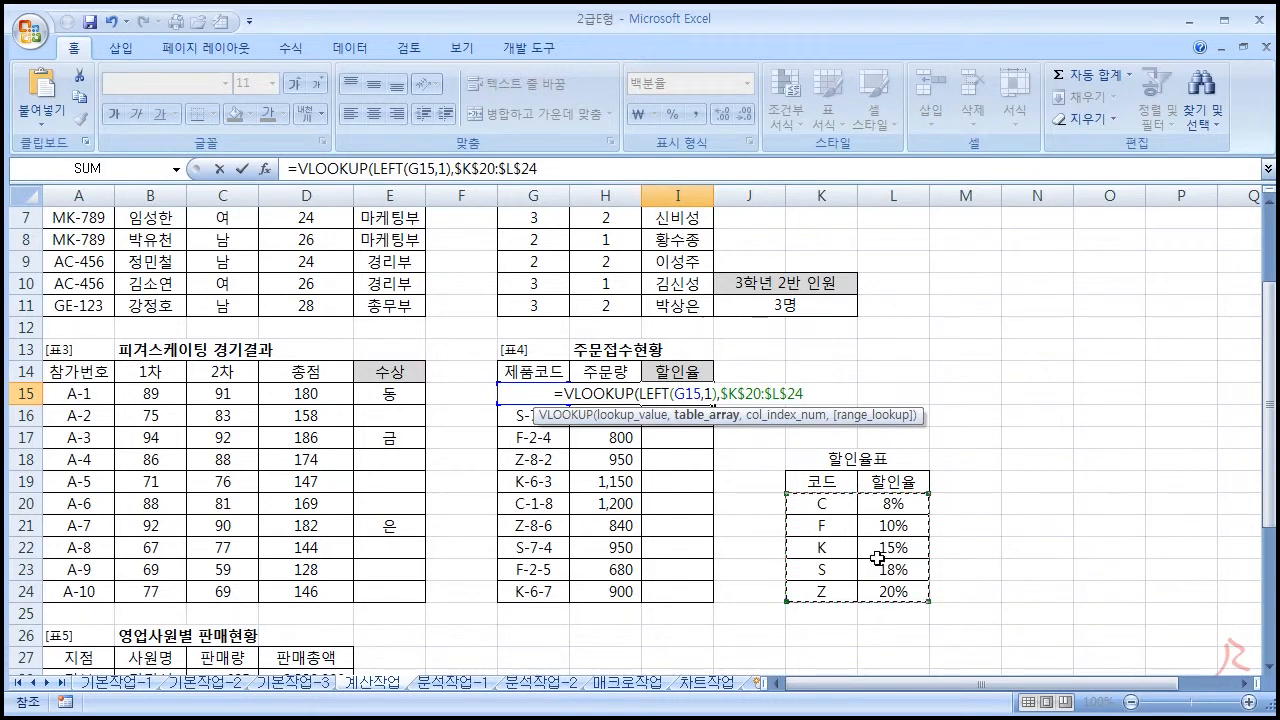
type(",")
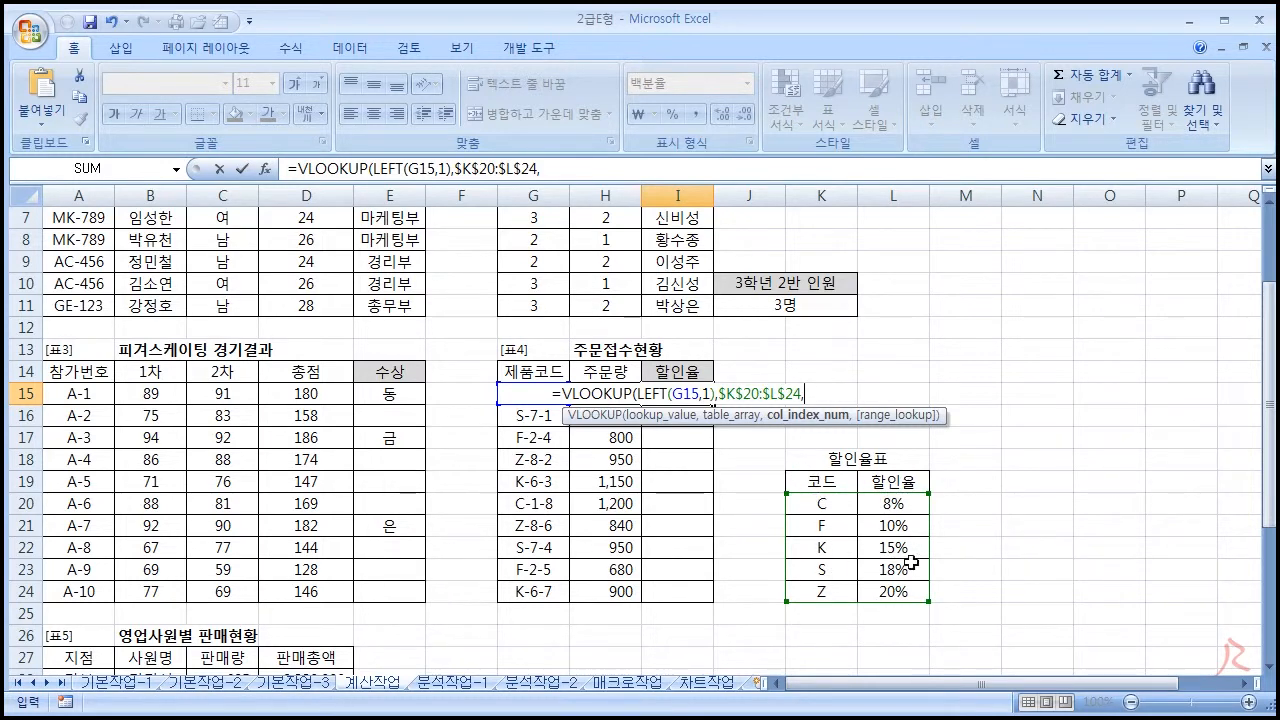
type("2")
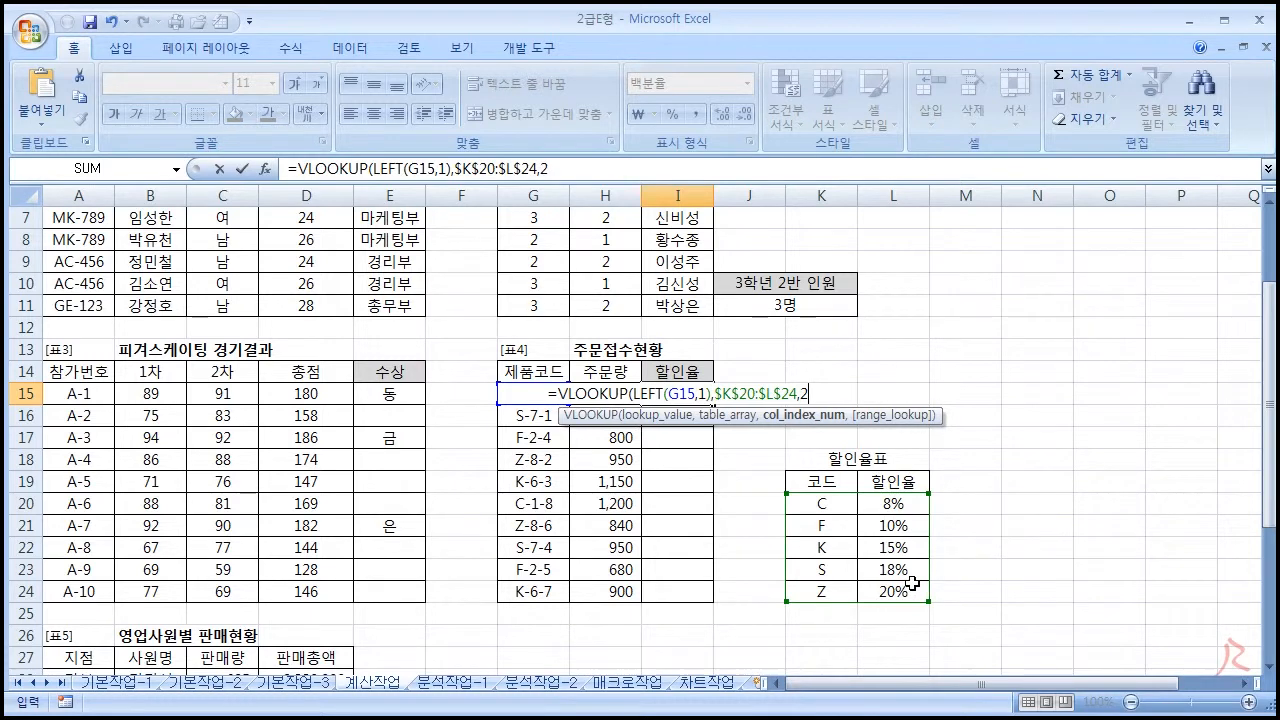
type(",")
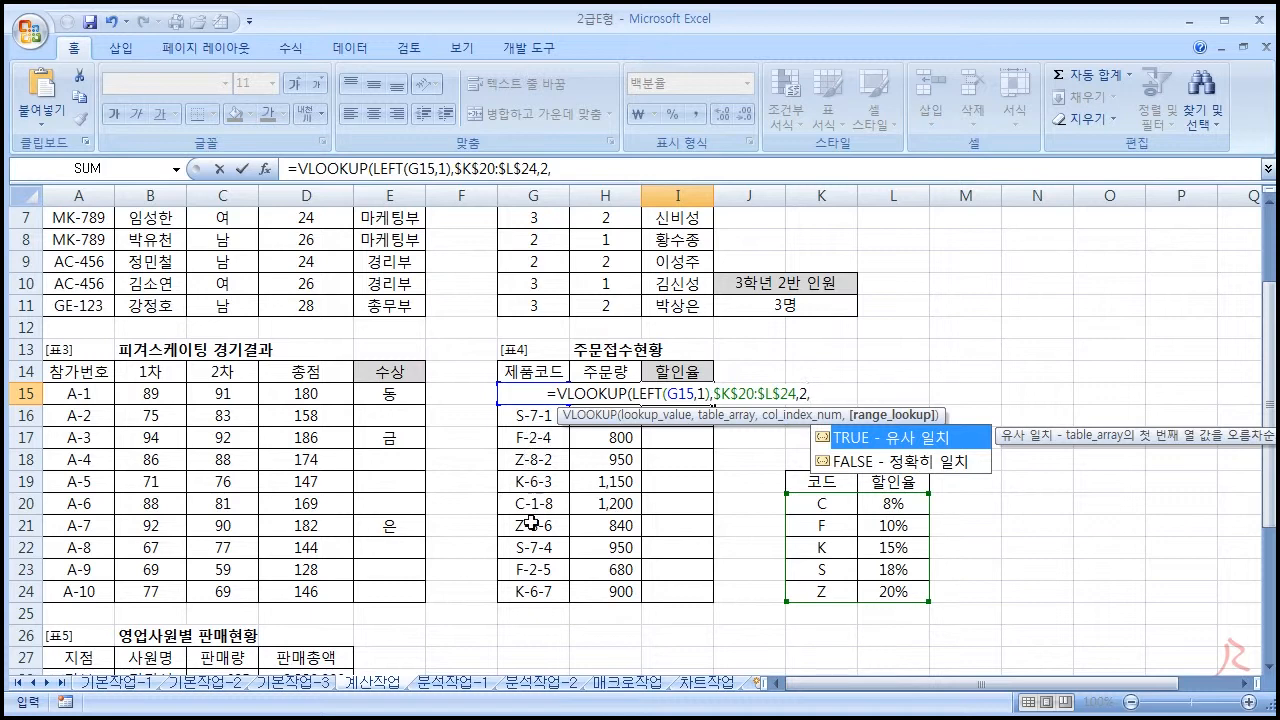
double_click(866, 462)
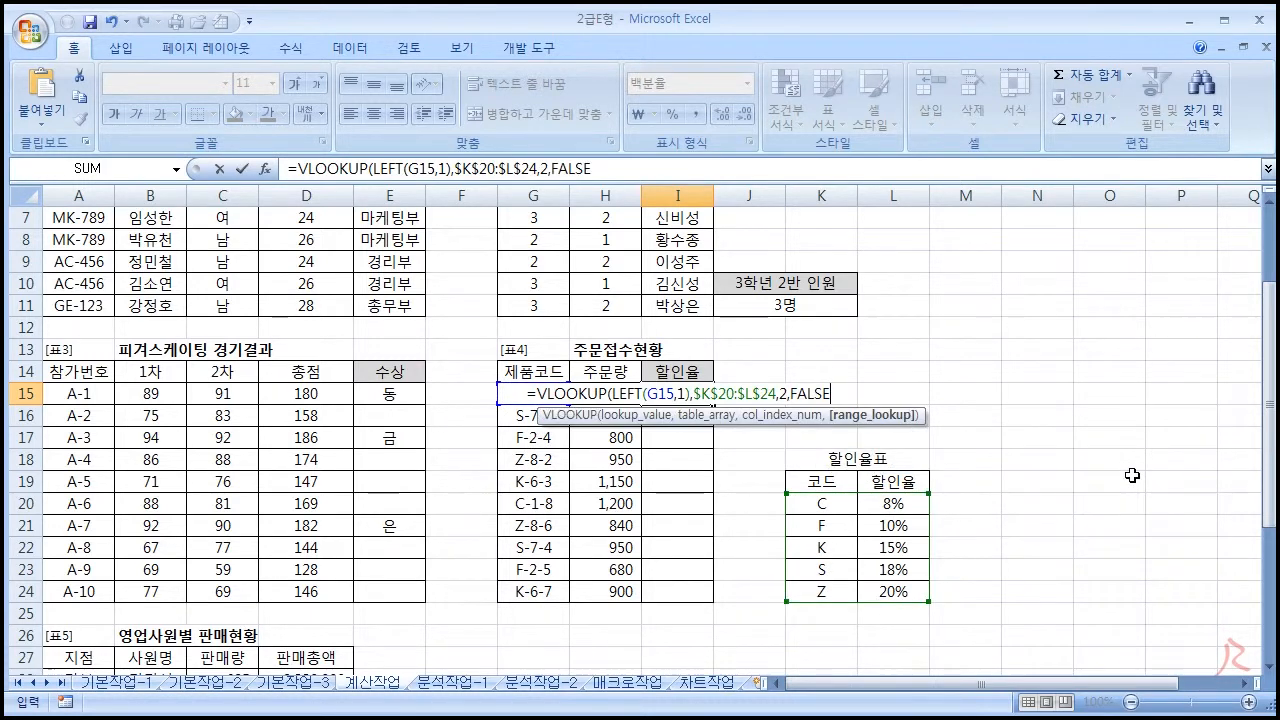
key("Return")
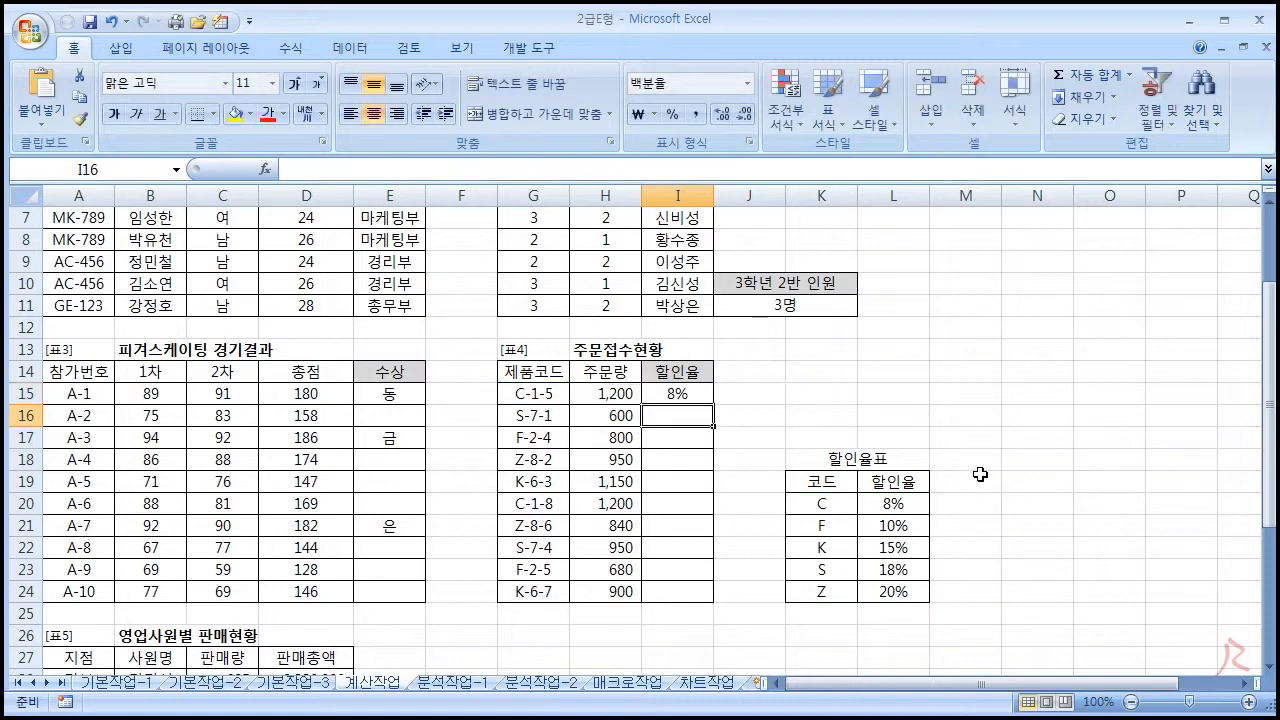
Fill the discount rate formula from I15 down to I24
left_click(667, 395)
left_click_drag(713, 414, 728, 604)
left_click(755, 497)
Switch to the exam PDF and read question 5 on 표5: the conditions, the criteria range and the candidate database functions
scroll(400, 497, "down", 5)
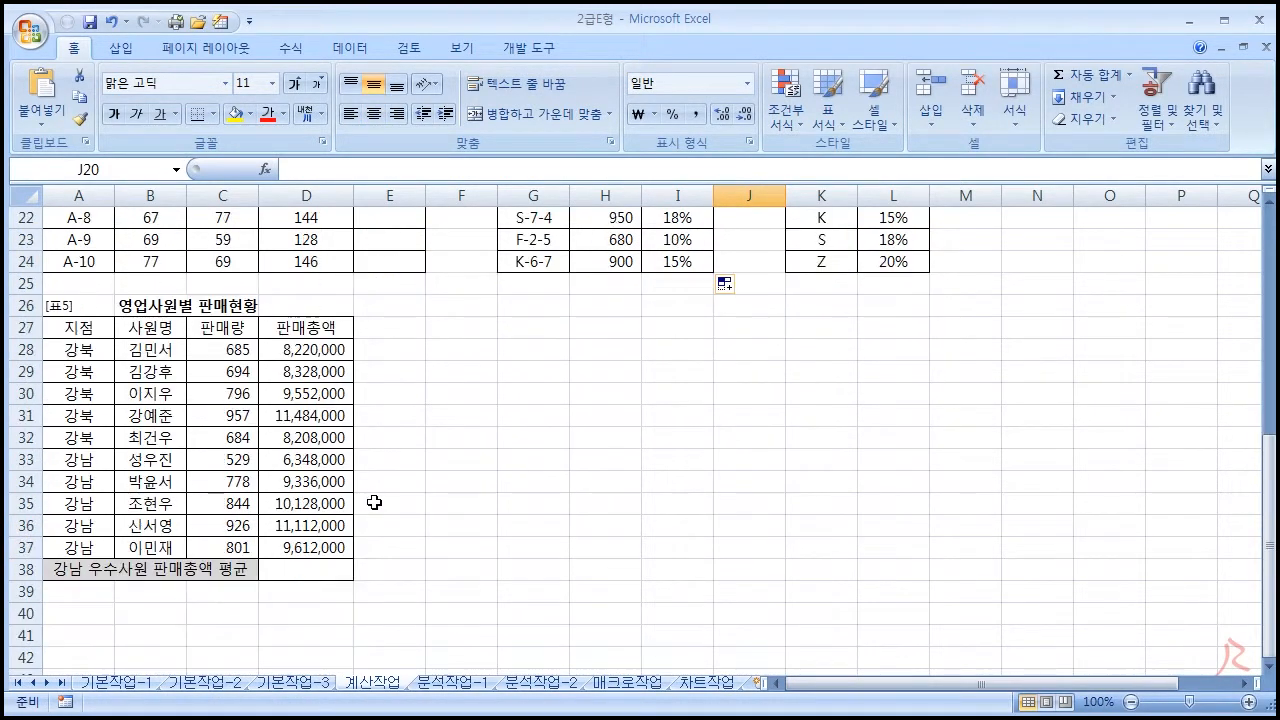
left_click(470, 455)
left_click(590, 2)
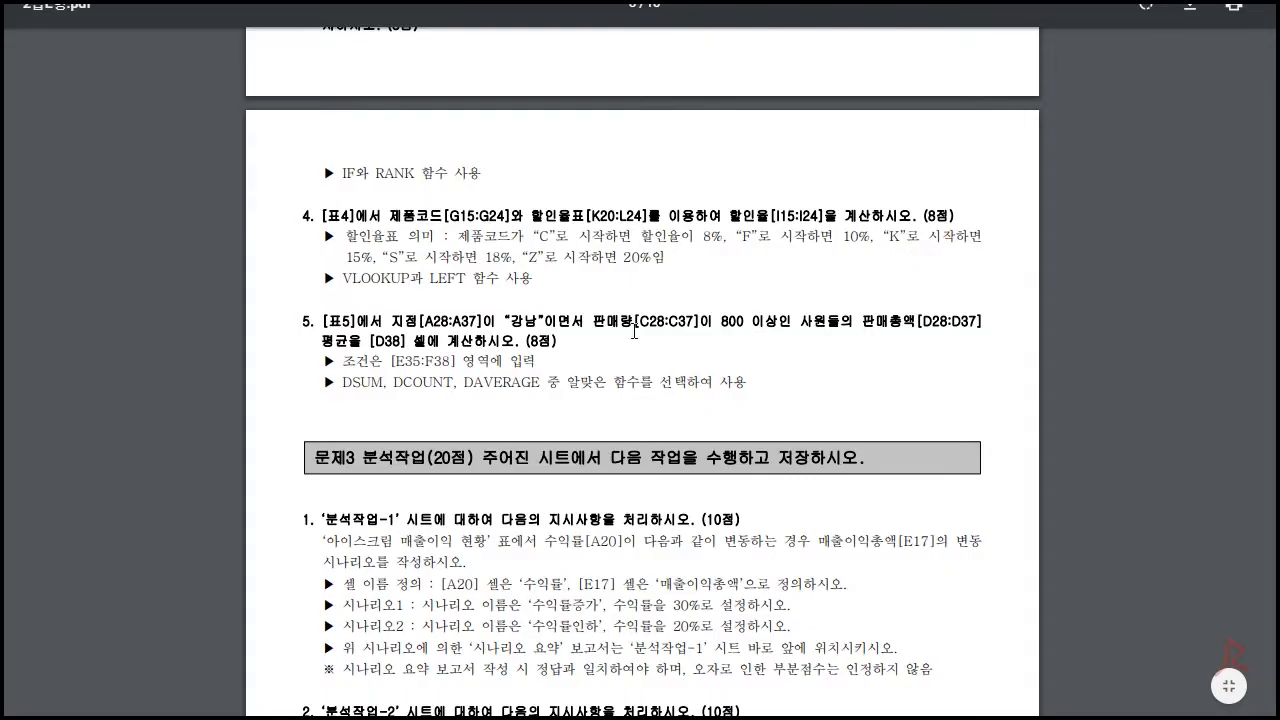
left_click_drag(343, 382, 521, 382)
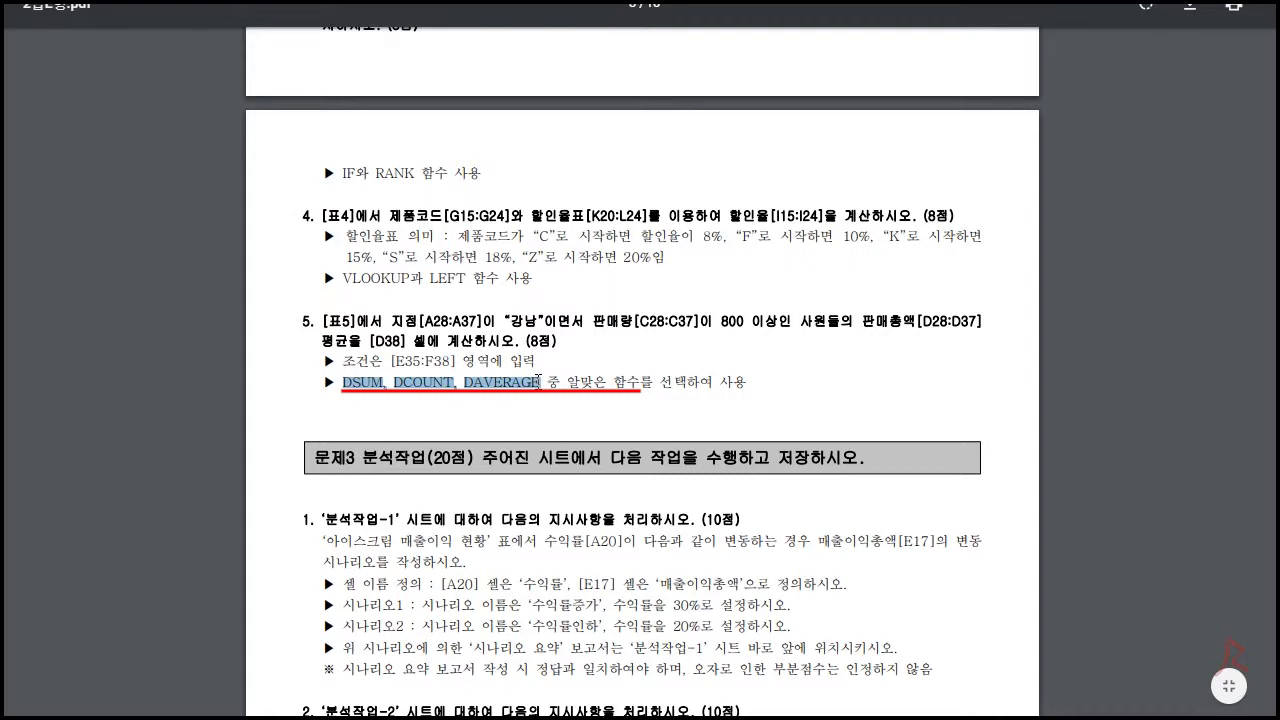
left_click_drag(596, 382, 712, 378)
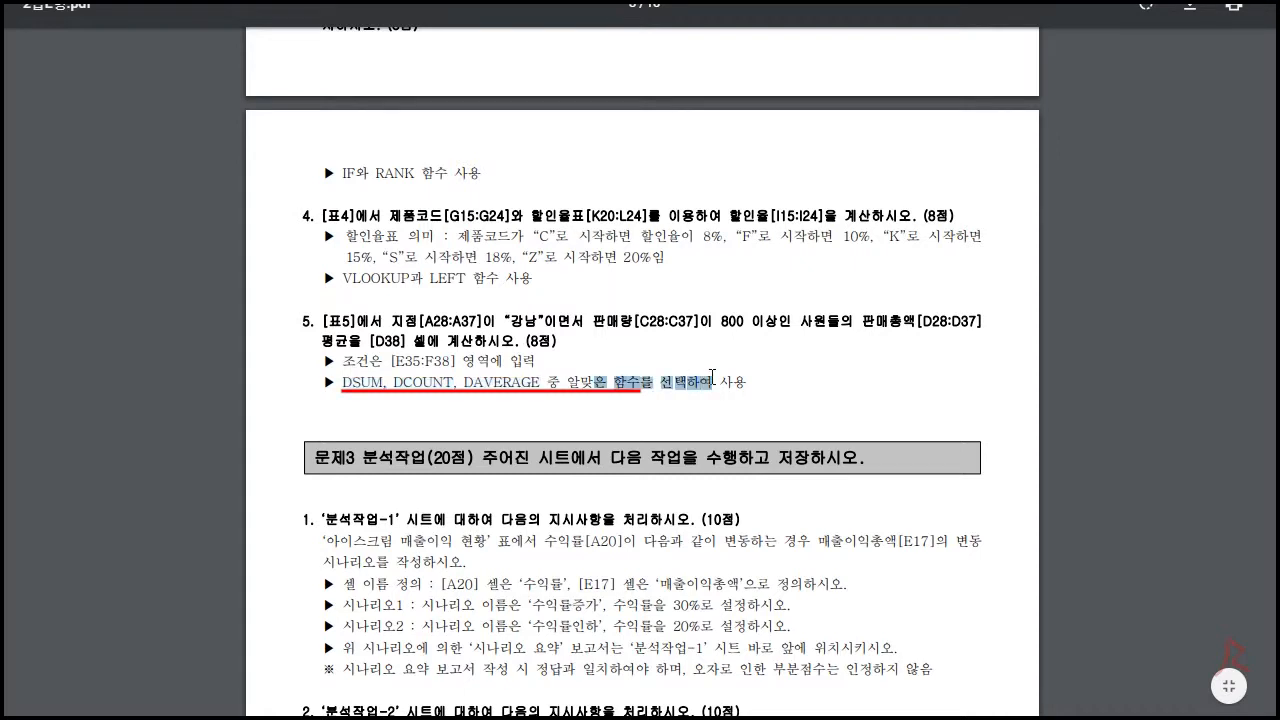
left_click_drag(322, 320, 373, 341)
left_click(331, 341)
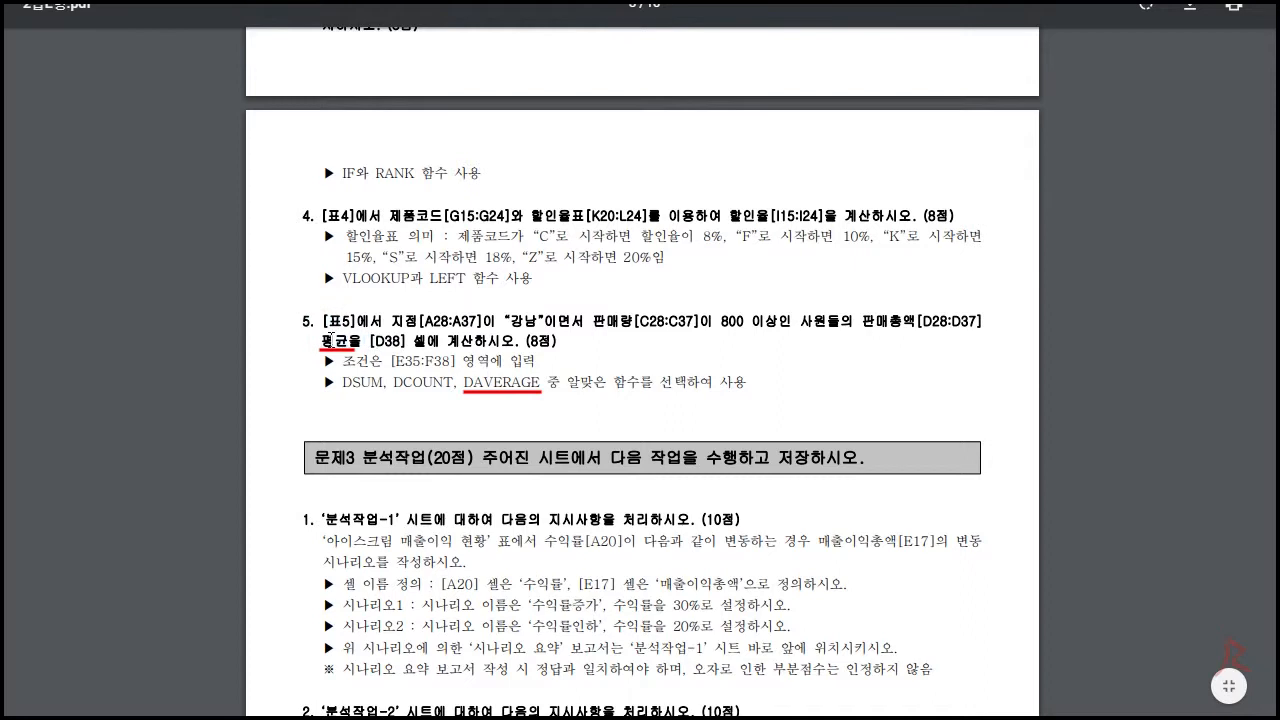
left_click_drag(466, 382, 531, 382)
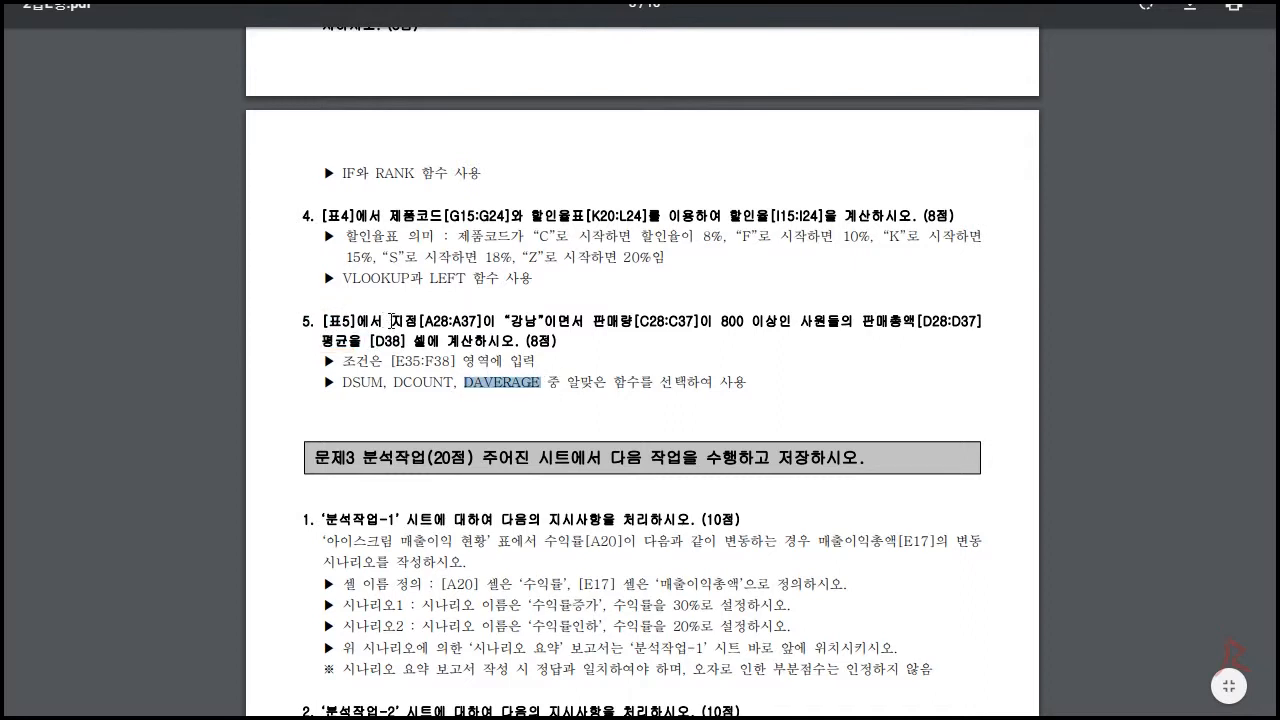
left_click_drag(390, 322, 547, 320)
left_click_drag(634, 322, 775, 322)
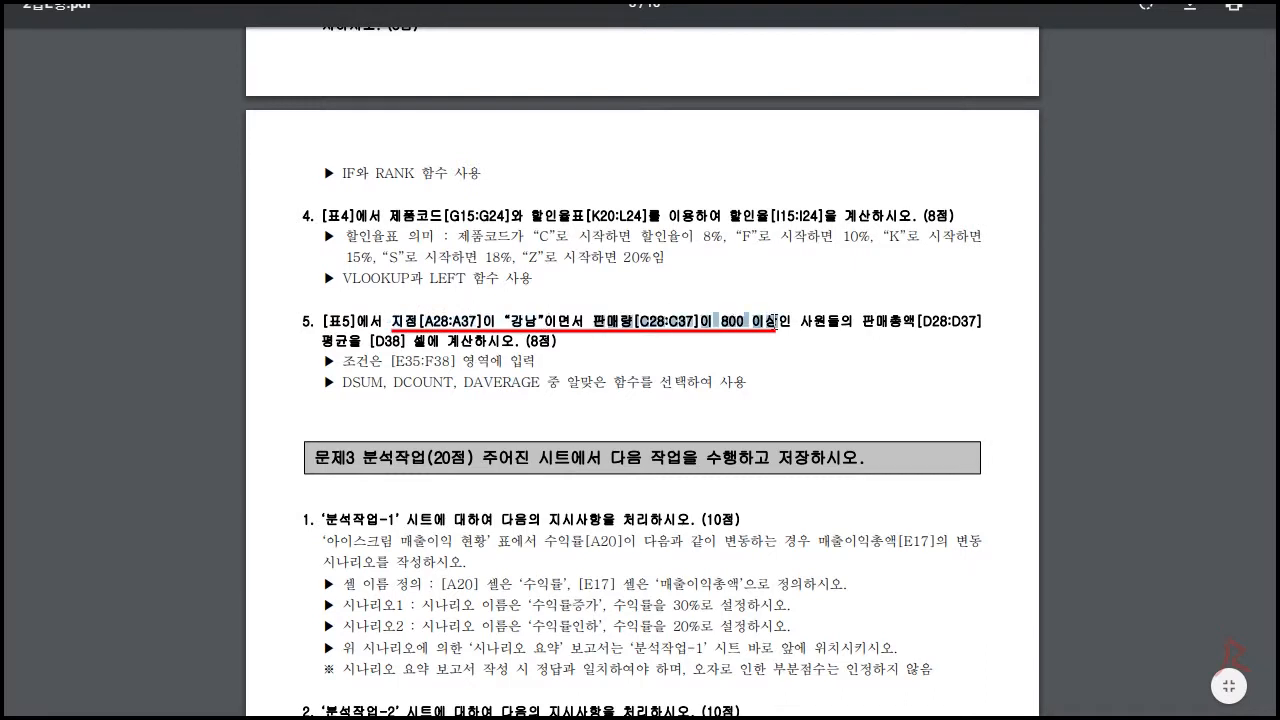
left_click_drag(392, 360, 460, 358)
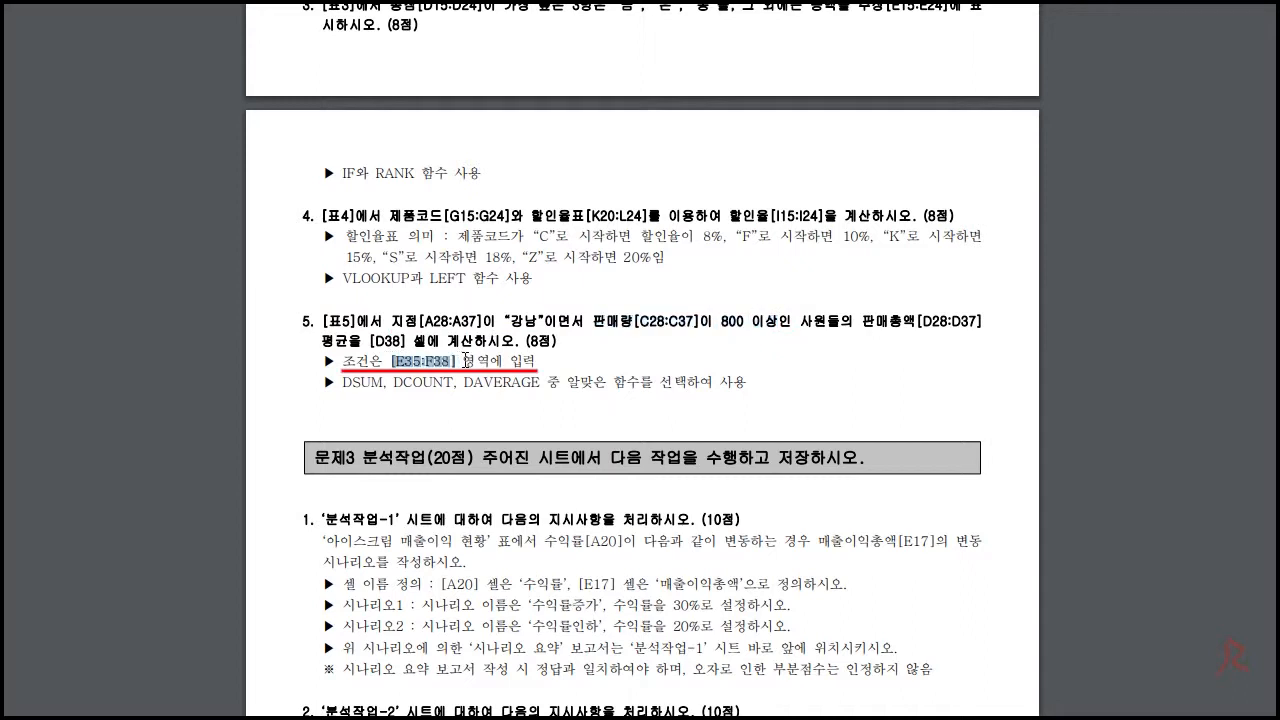
left_click(469, 361)
Switch back to the Excel workbook and copy the 지점 heading and a 강남 entry from 표5 into E35 and E36
key("alt+Tab")
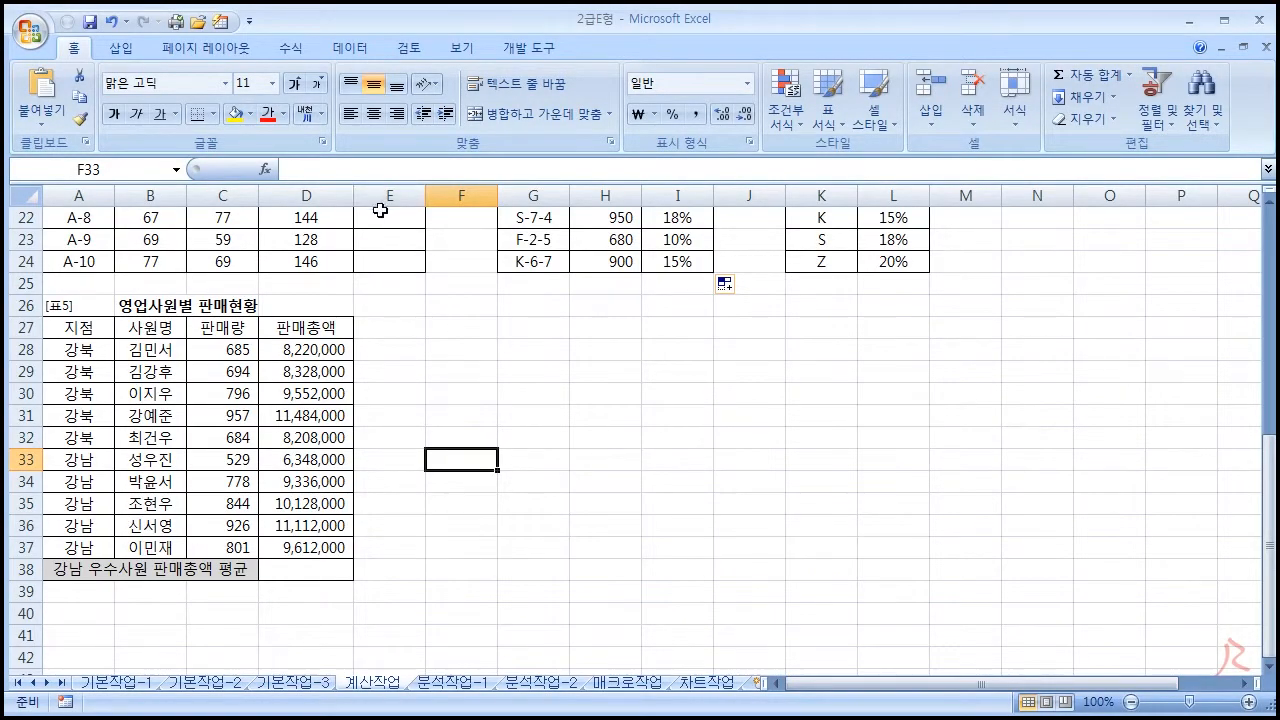
left_click(402, 497)
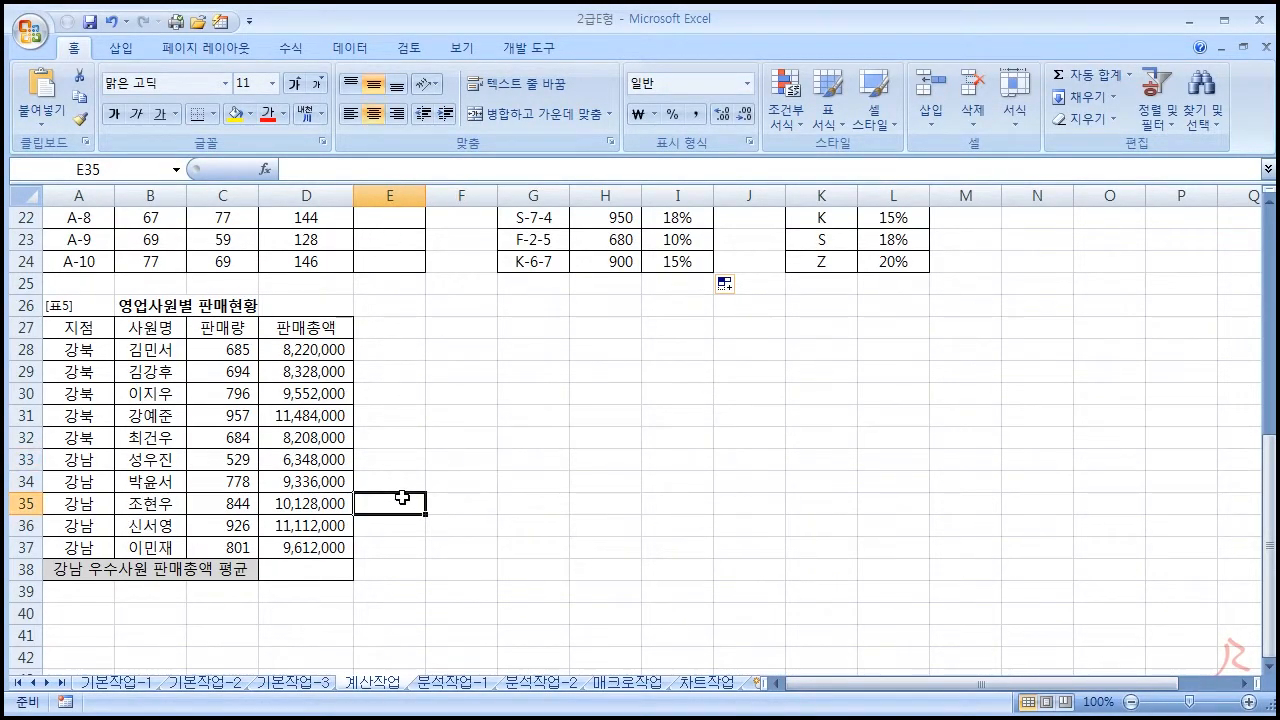
left_click(66, 332)
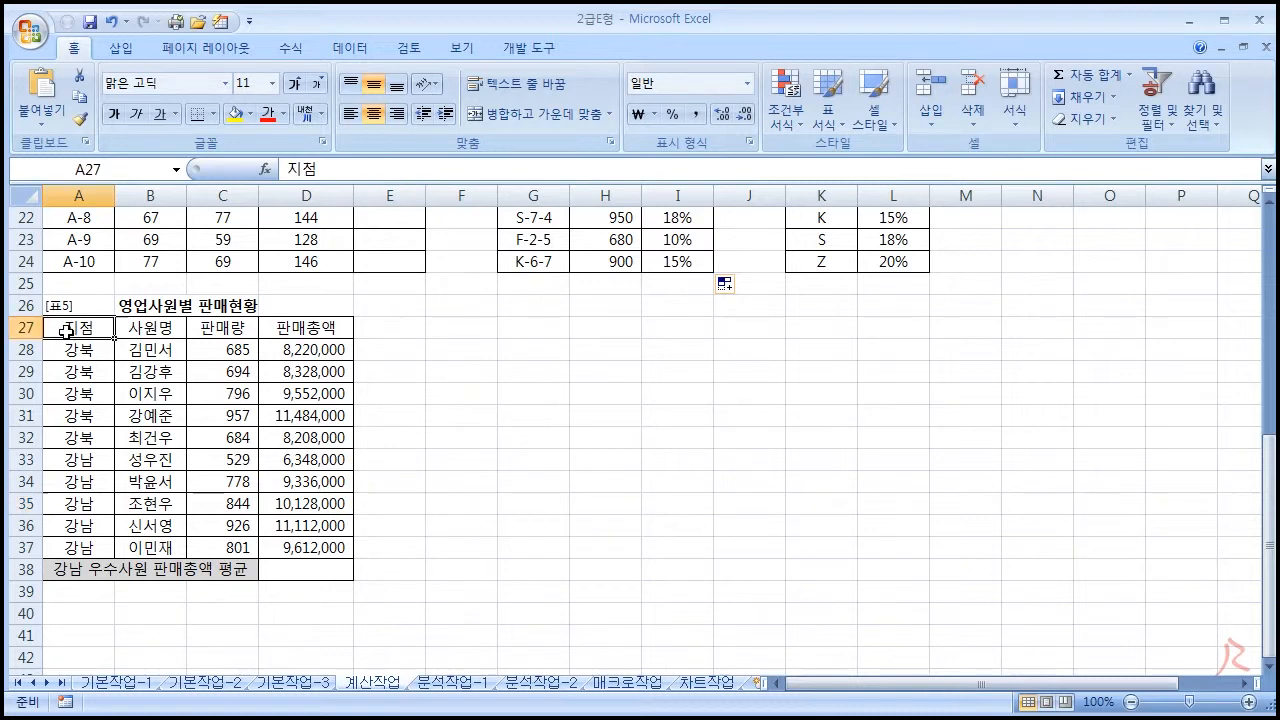
key("ctrl+c")
left_click(403, 503)
key("ctrl+v")
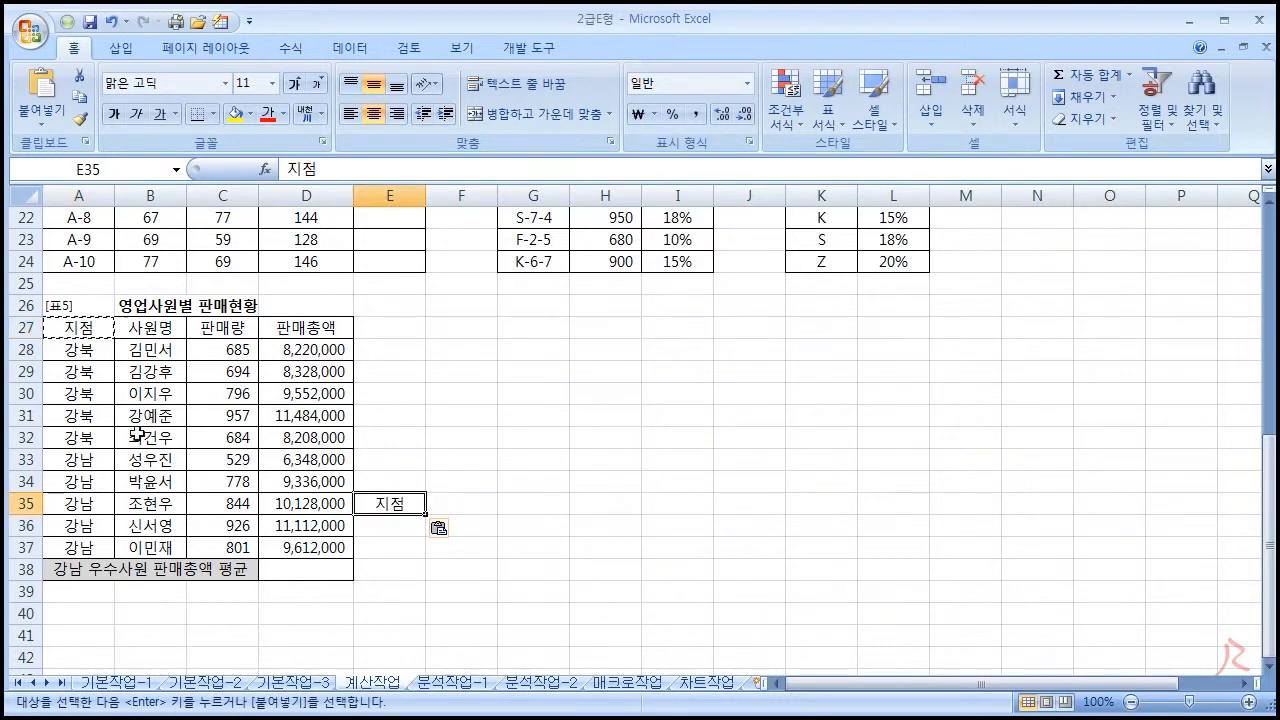
left_click(98, 459)
key("ctrl+c")
left_click(400, 526)
key("ctrl+v")
left_click(506, 522)
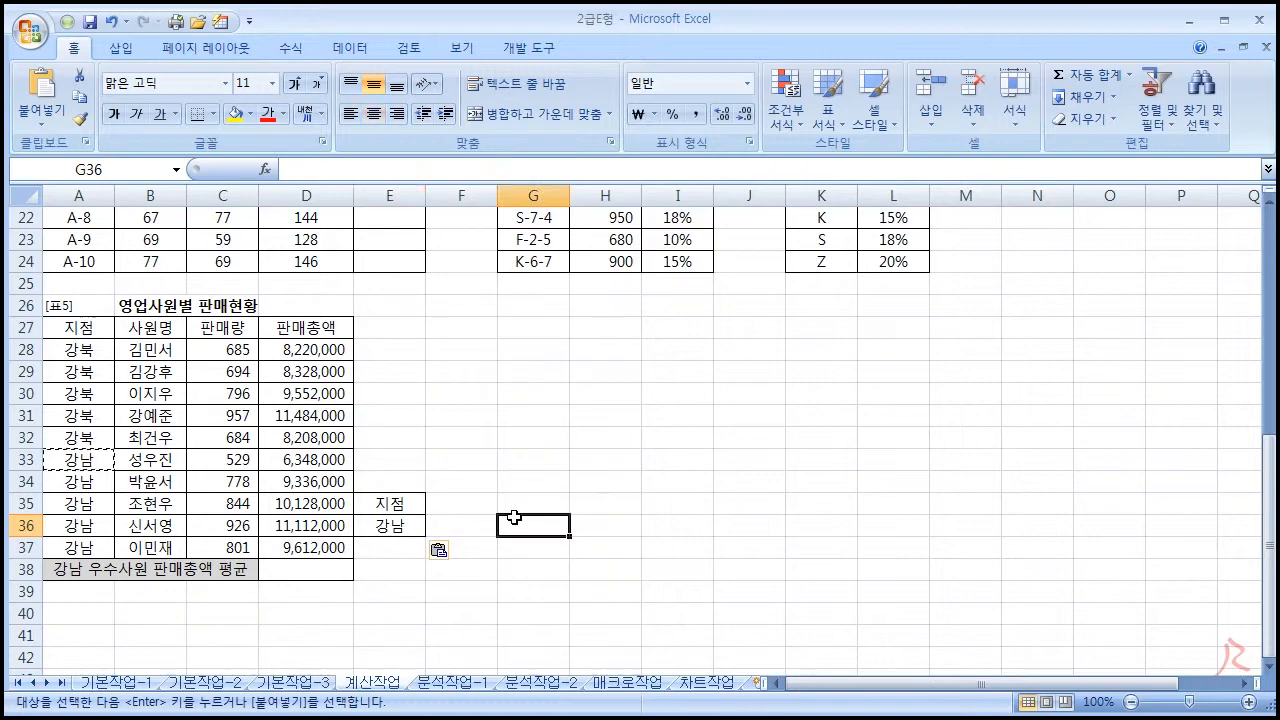
key("Escape")
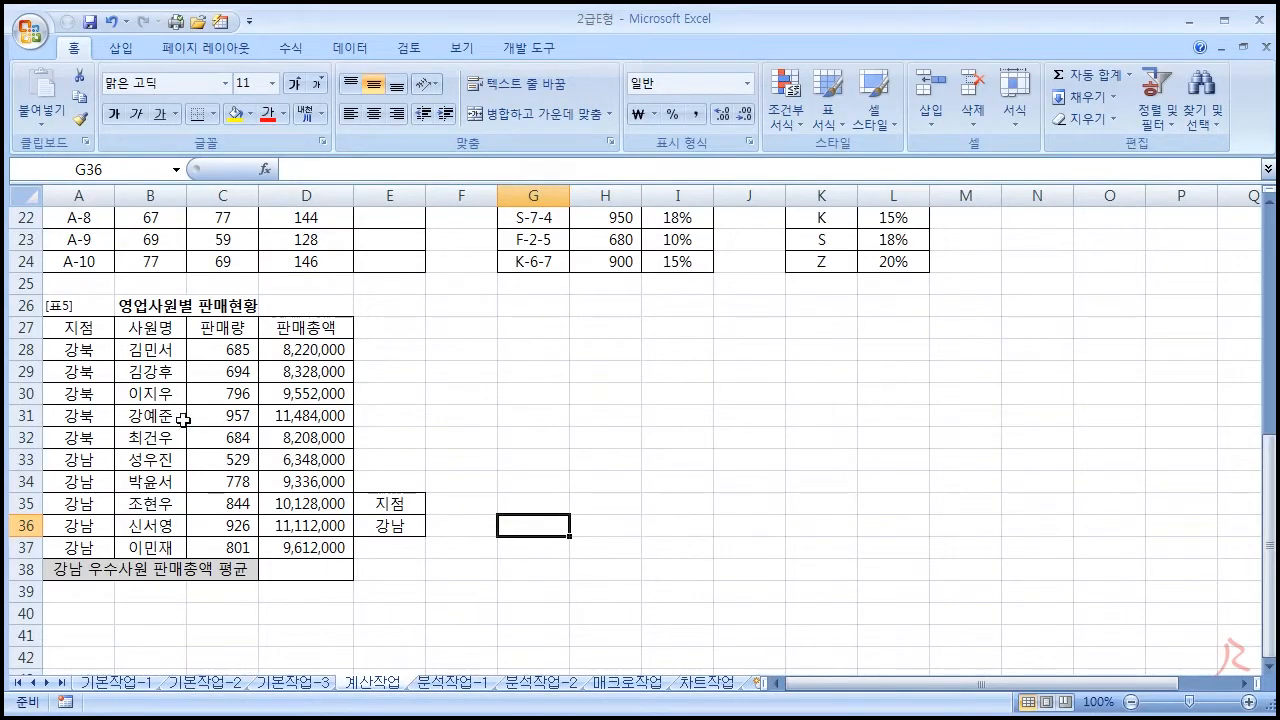
Copy the 판매량 heading from 표5 into F35 and enter the condition >=800 in F36
left_click(218, 336)
key("ctrl+c")
left_click(472, 506)
key("ctrl+v")
left_click(452, 526)
type(">=8")
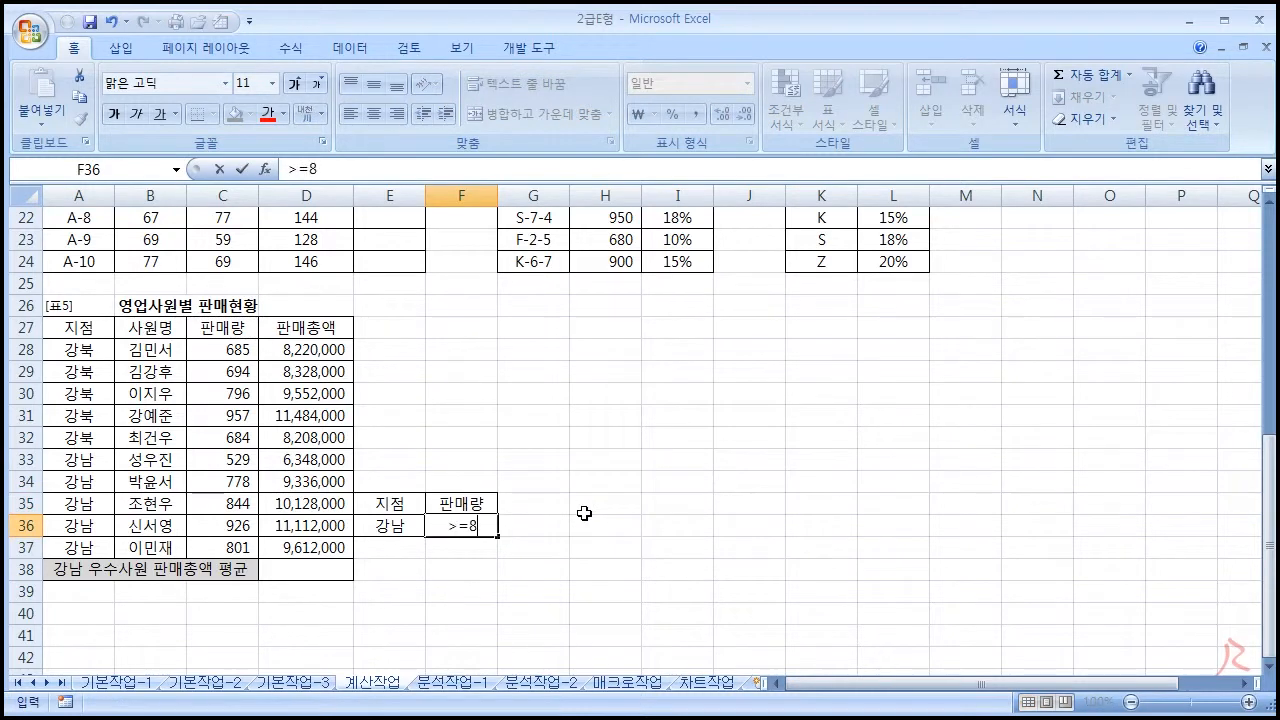
type("00")
key("Return")
left_click(565, 516)
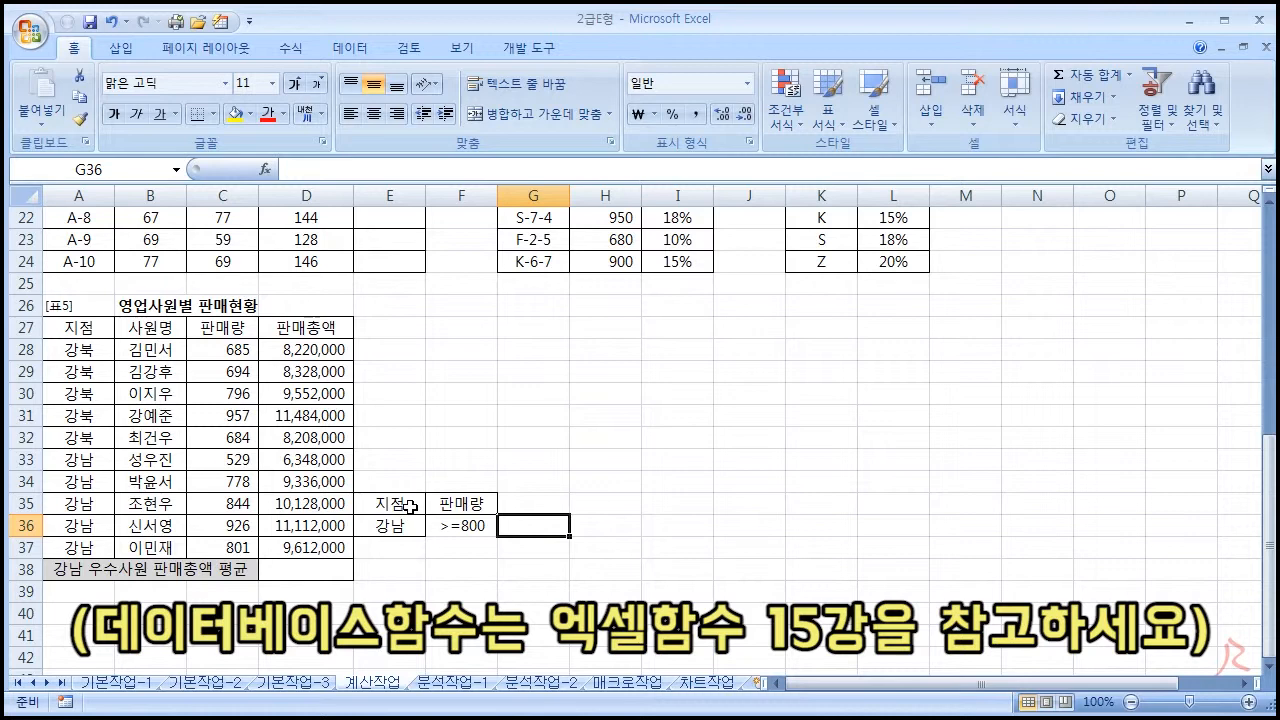
Check the criteria in E35:F36 against the branch and sales-volume conditions of question 5 in the exam PDF
left_click_drag(405, 506, 450, 505)
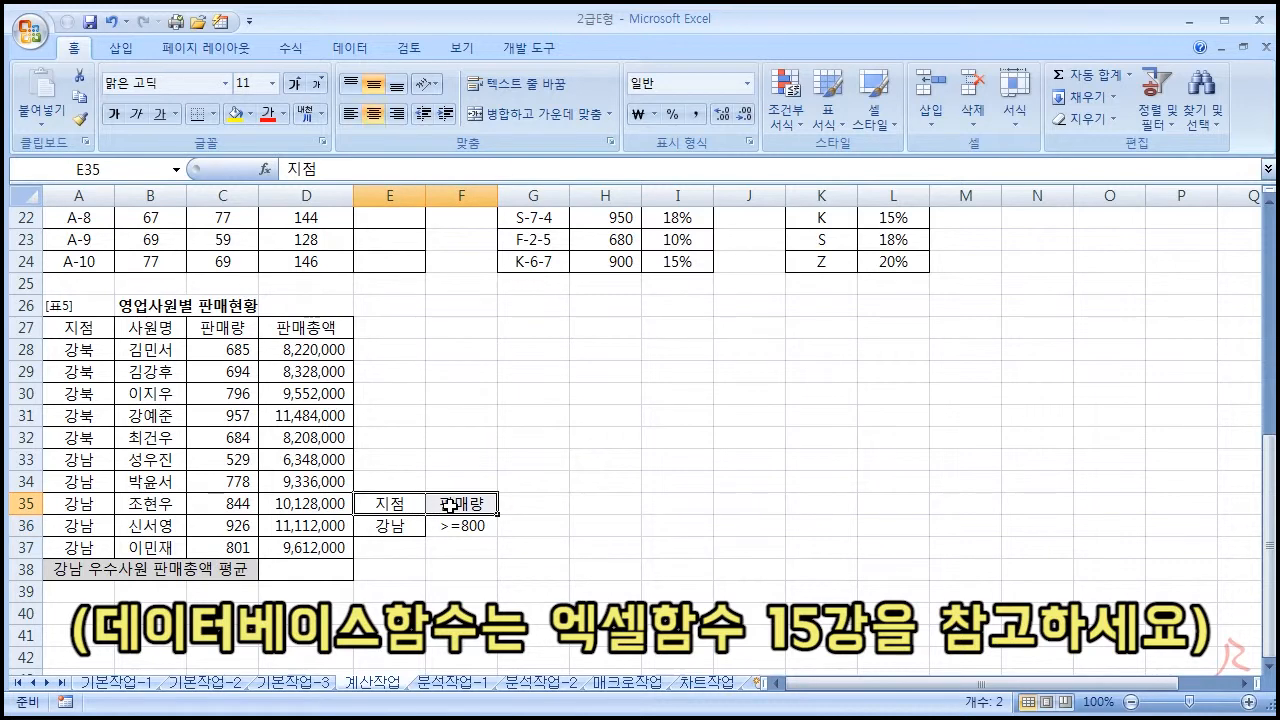
mouse_move(391, 532)
left_mouse_down()
mouse_move(443, 525)
mouse_move(460, 550)
mouse_move(440, 525)
mouse_move(396, 533)
left_mouse_up()
left_click(457, 530)
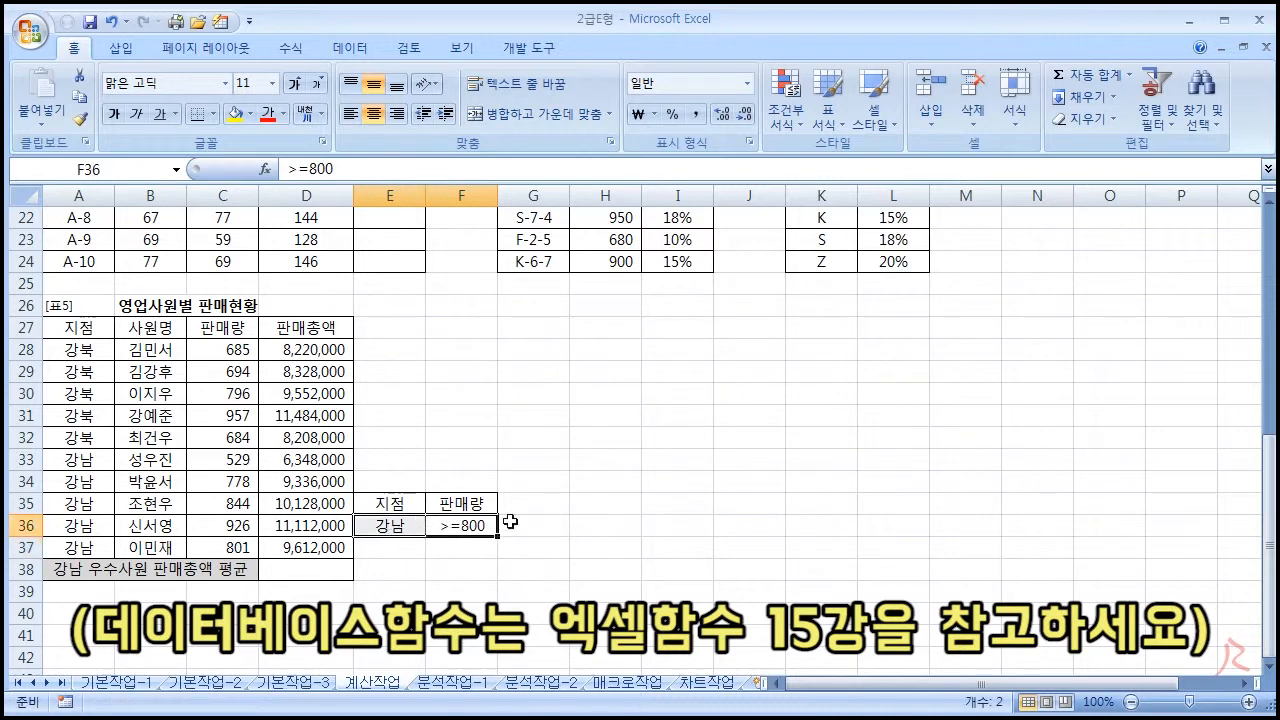
left_click(536, 522)
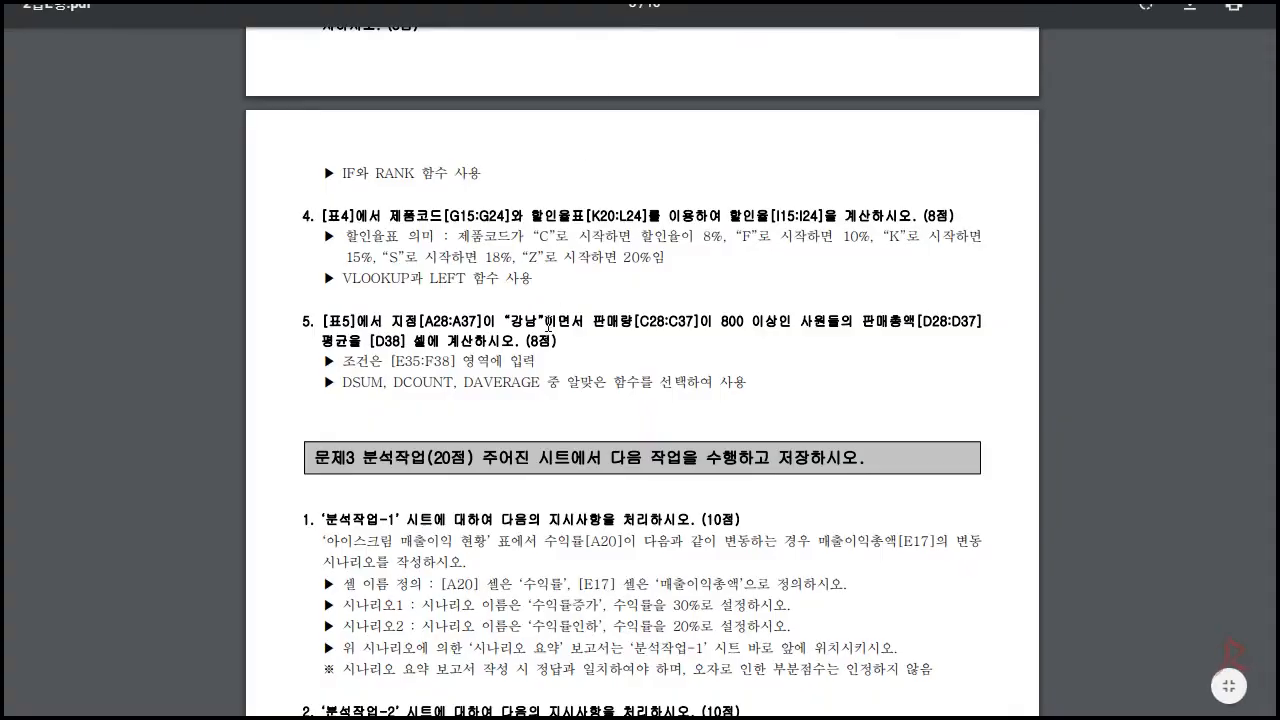
left_click_drag(548, 323, 585, 323)
left_click_drag(396, 322, 803, 322)
left_click(715, 325)
key("alt+Tab")
left_click_drag(420, 523, 471, 523)
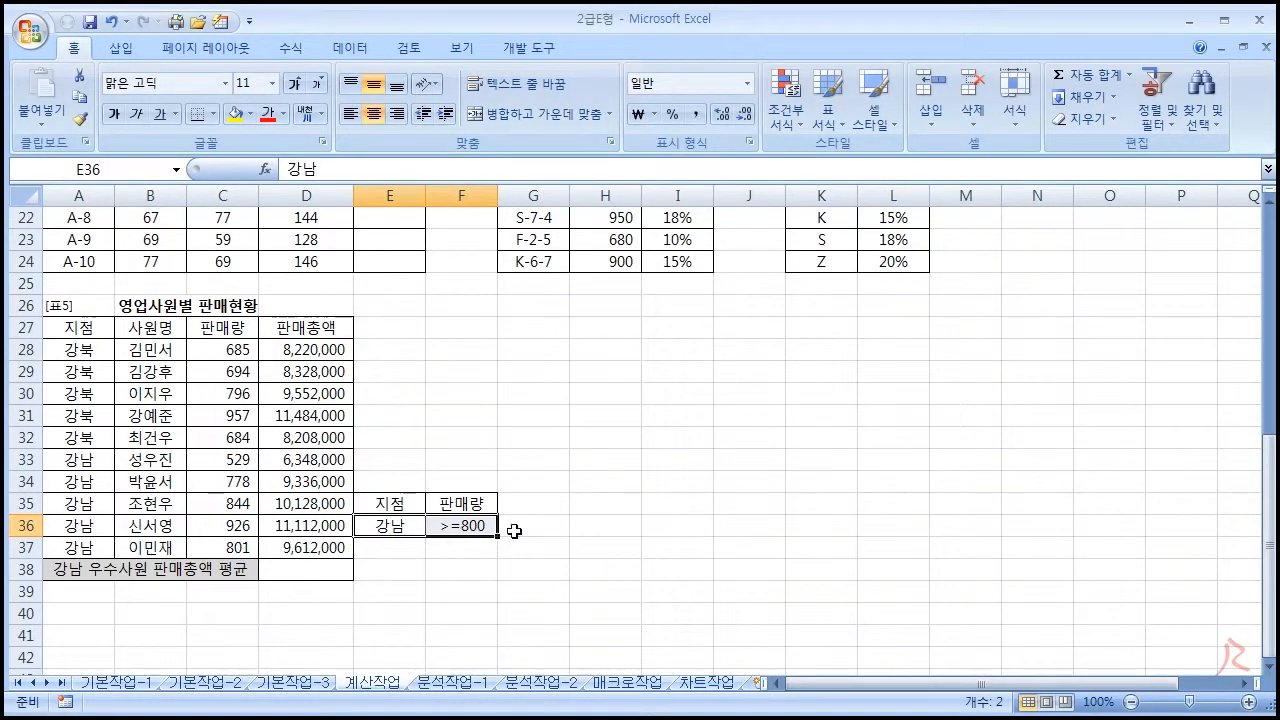
left_click(598, 526)
Enter =DAVERAGE(A27:D37,D27,E35:F36) in D38 to average the total sales of the 강남 top salespeople in 표5
left_click(337, 577)
type("=D")
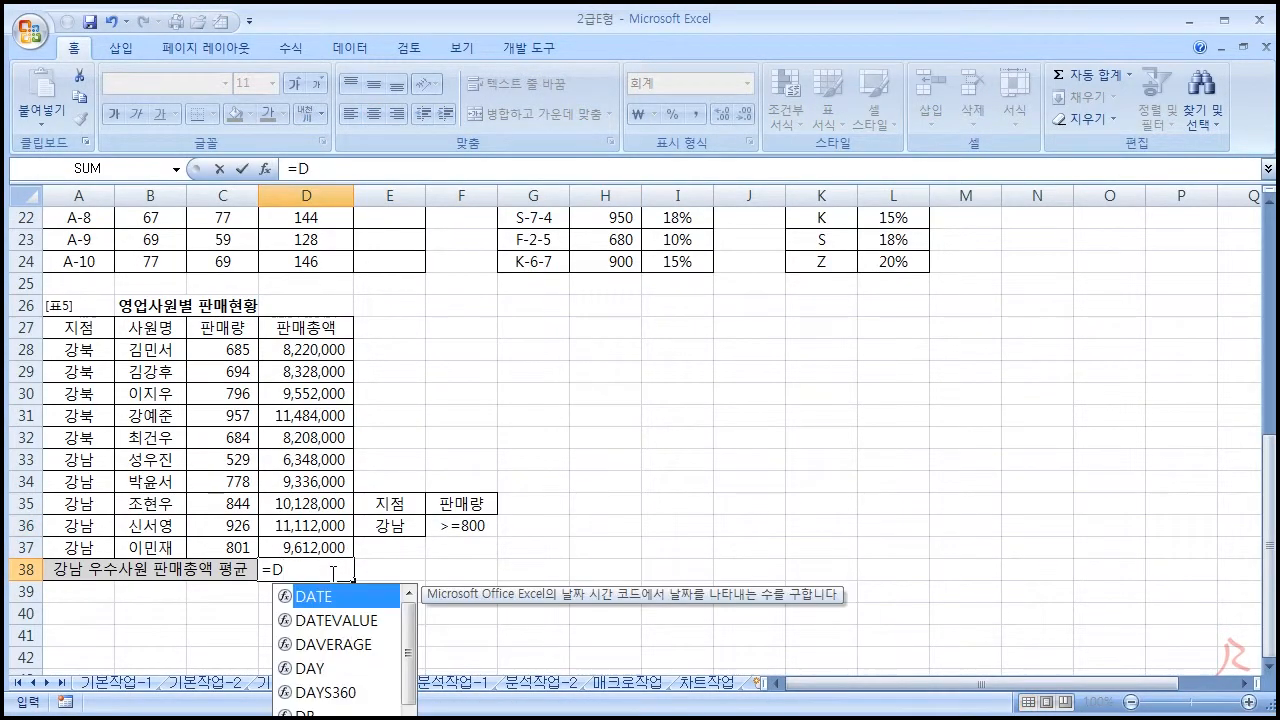
type("AVERAGE(")
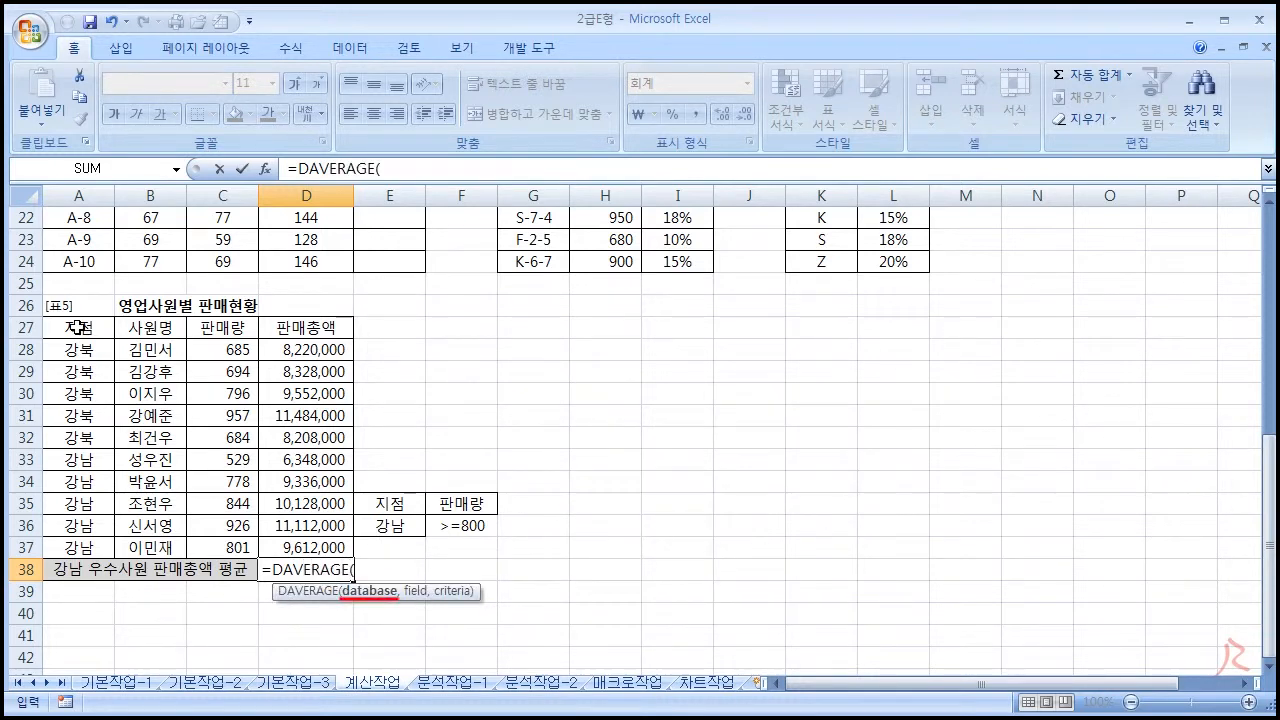
left_click_drag(76, 326, 304, 530)
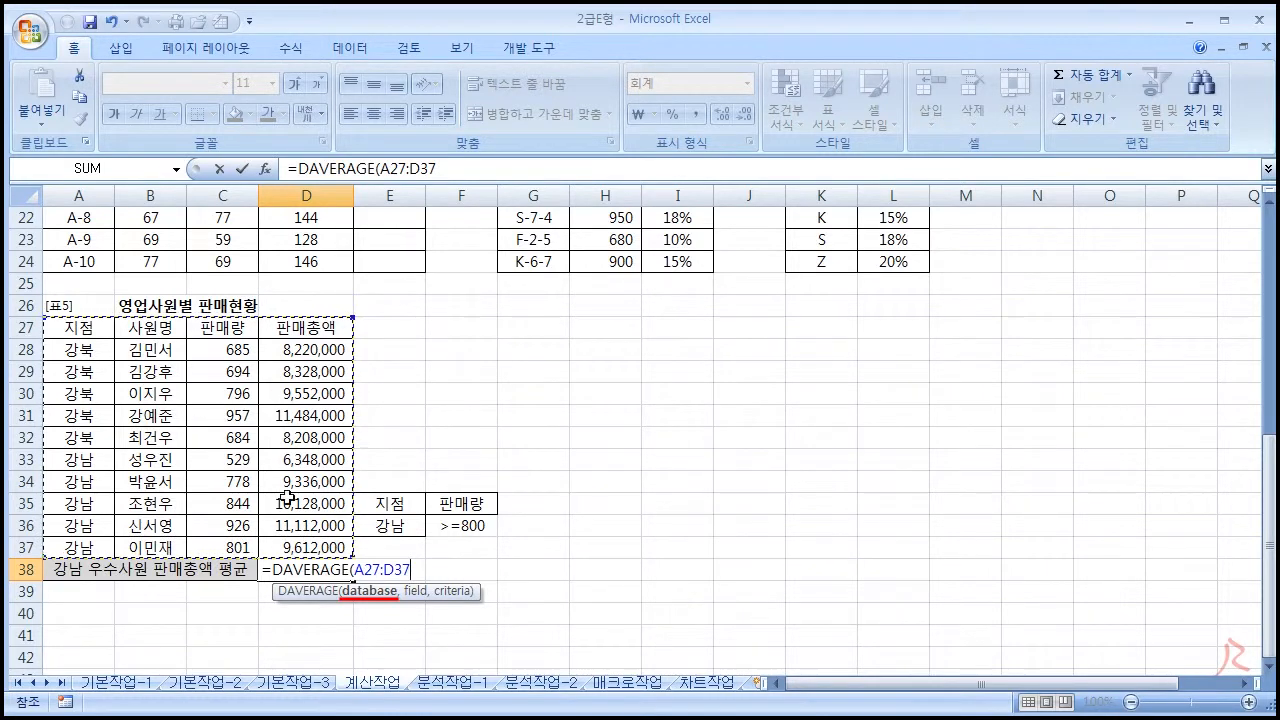
type(",")
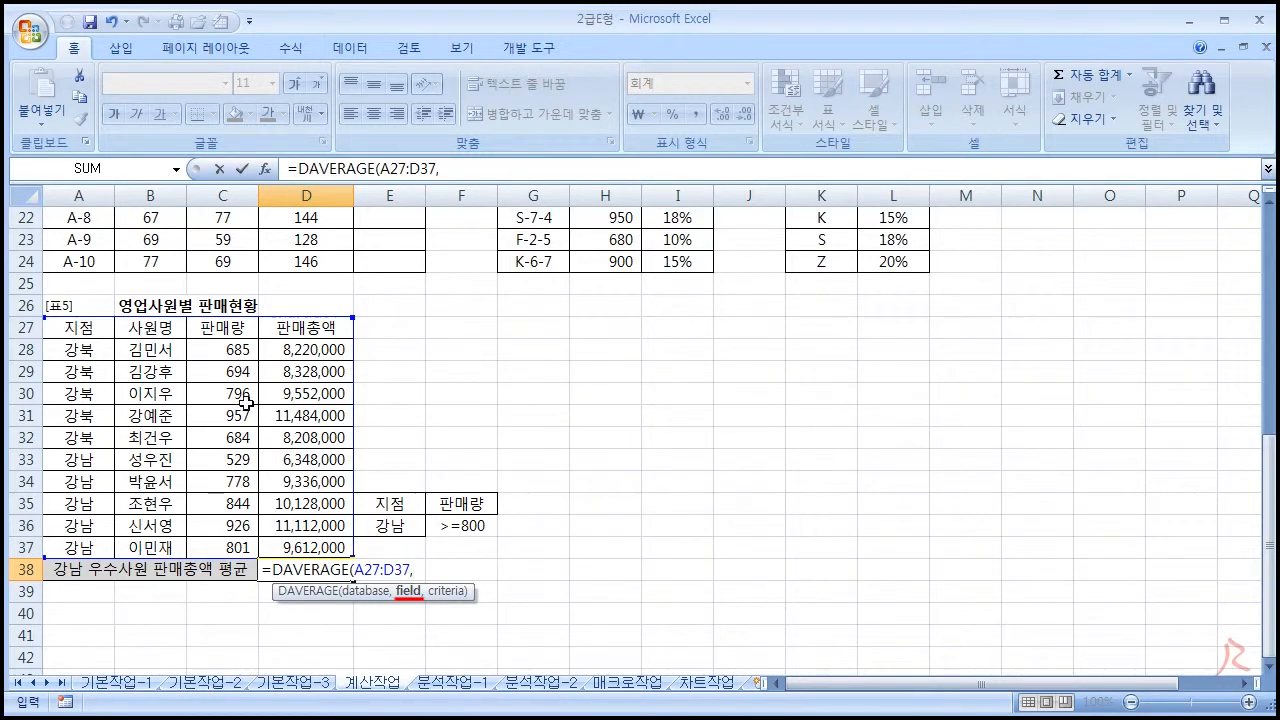
type("4")
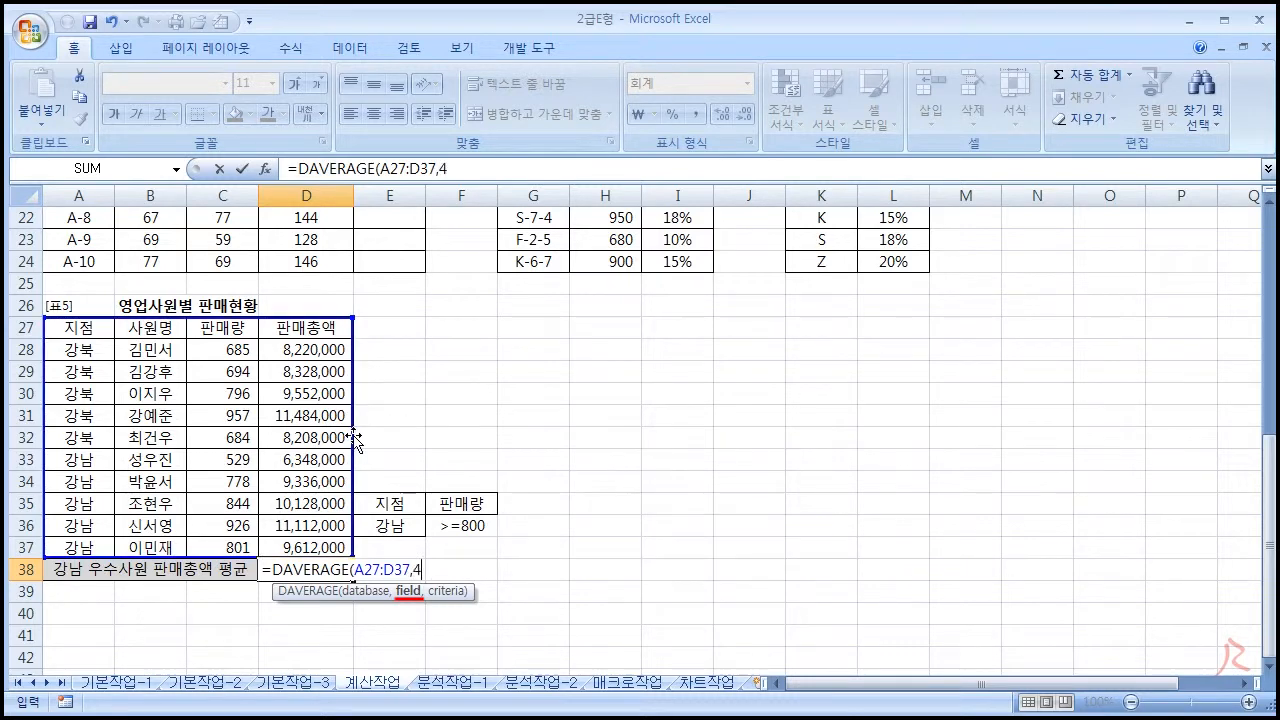
left_click(286, 329)
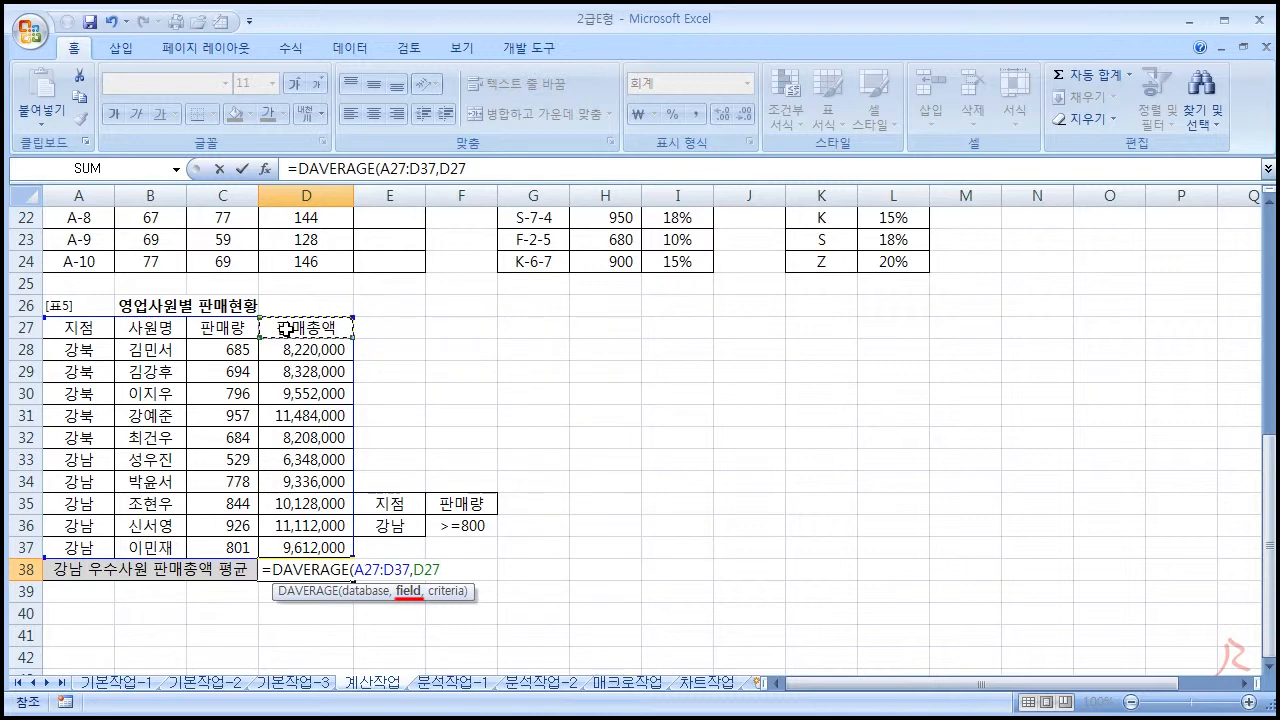
type(",")
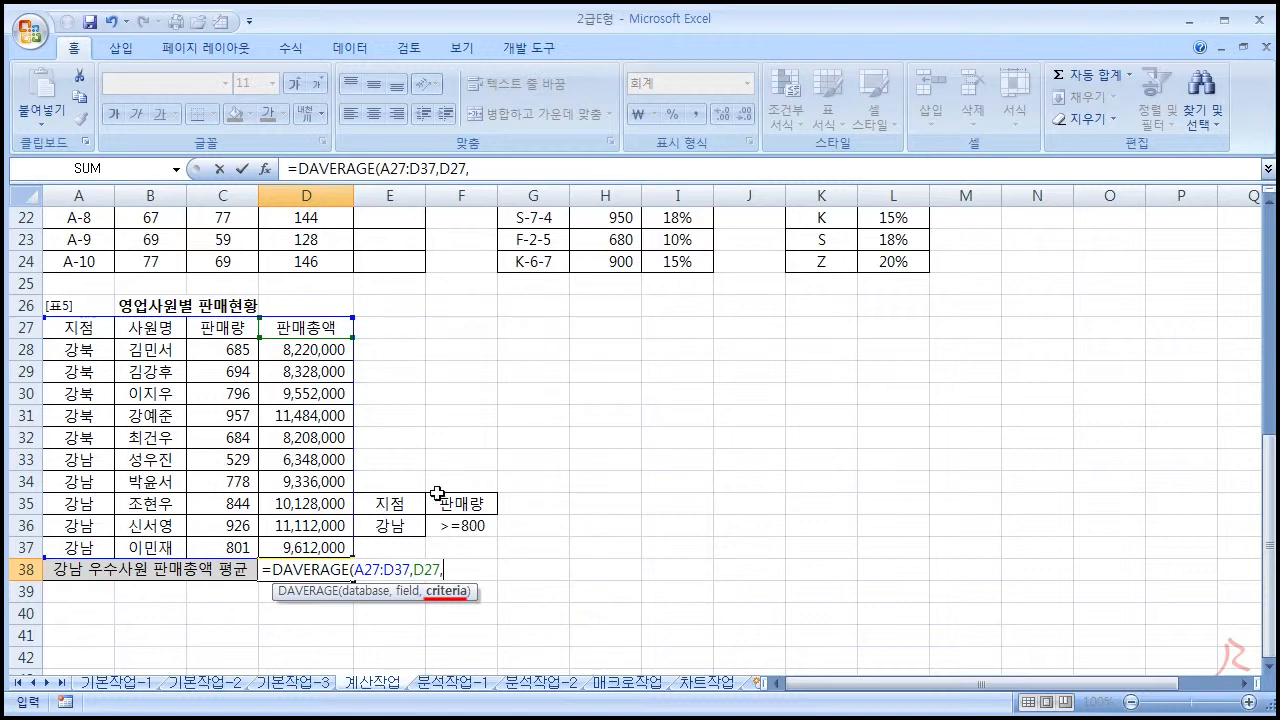
left_click(399, 502)
left_click_drag(399, 502, 466, 526)
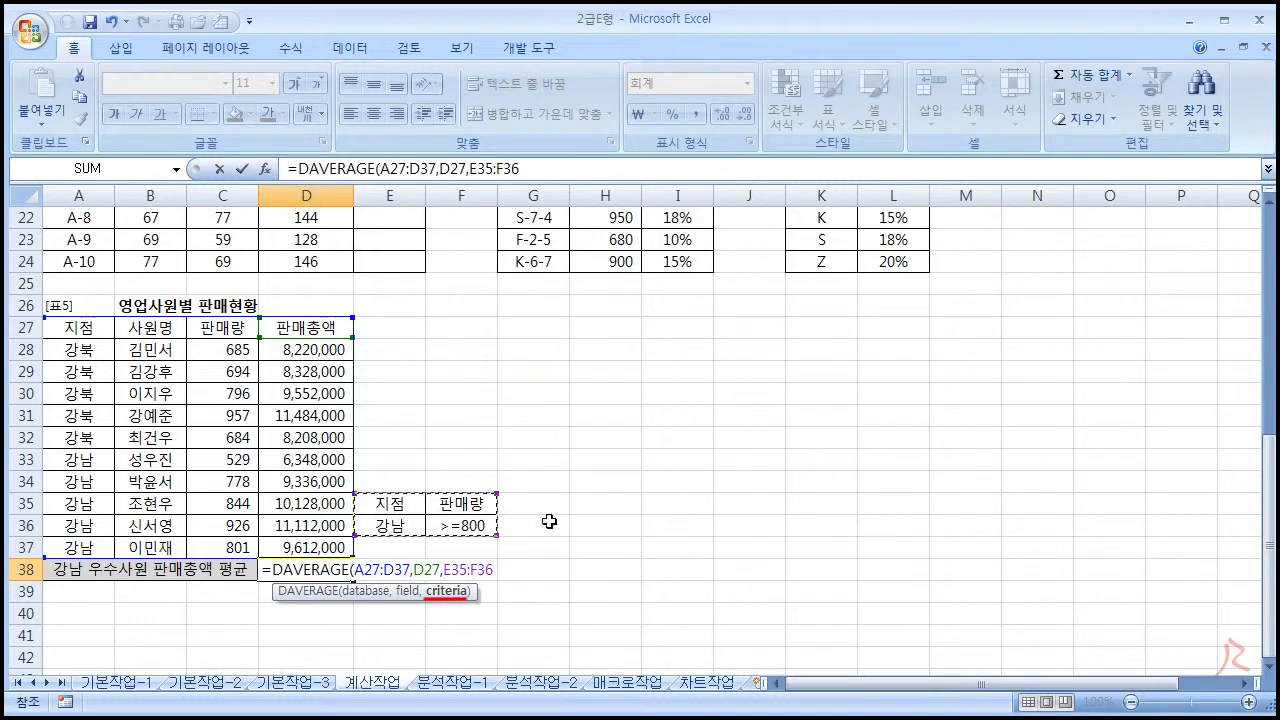
type(")")
key("Return")
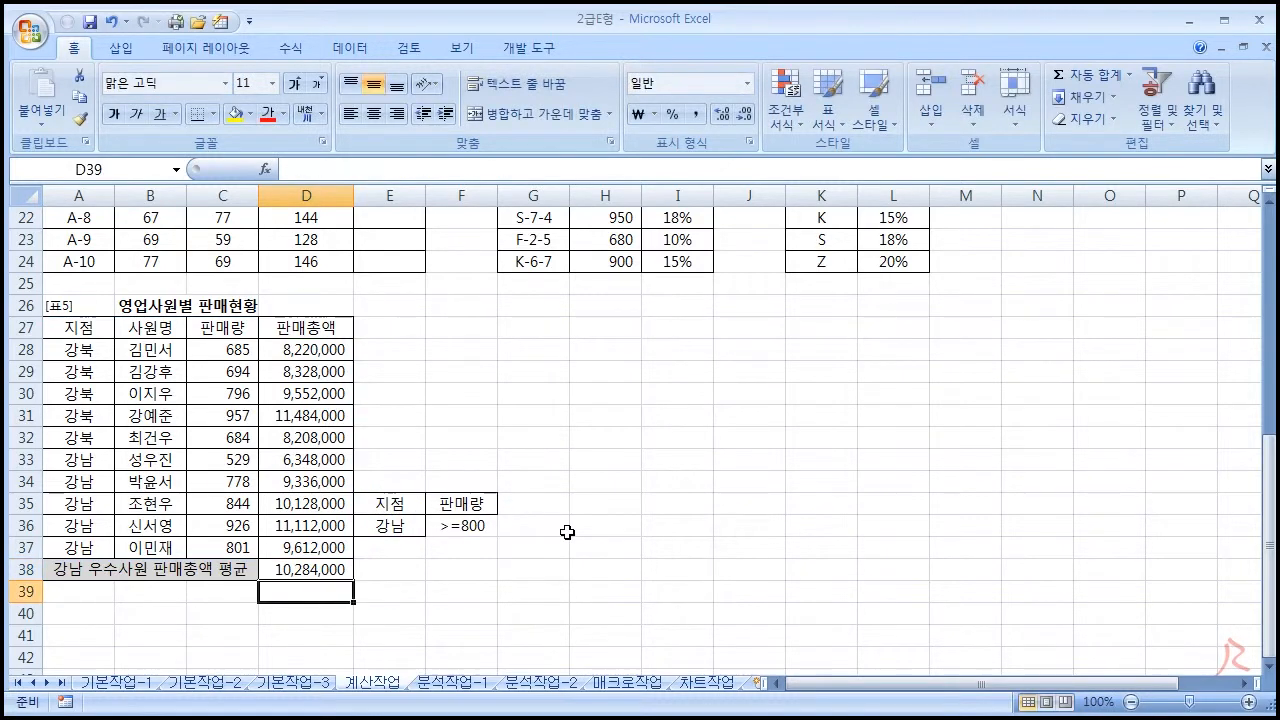
Check the 강남 rows of 표5 against the criteria in E36:F36 and compare the average of D35:D37 with D38
left_click(317, 571)
left_click(370, 530)
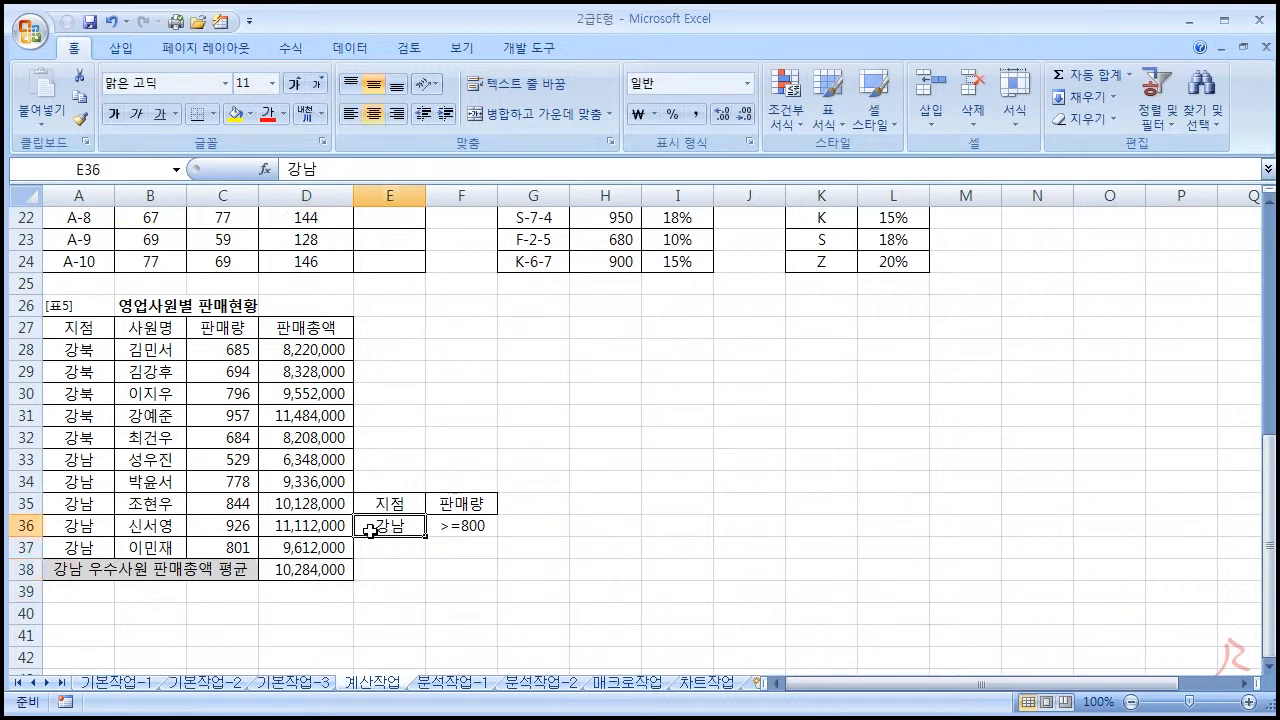
left_click(457, 523)
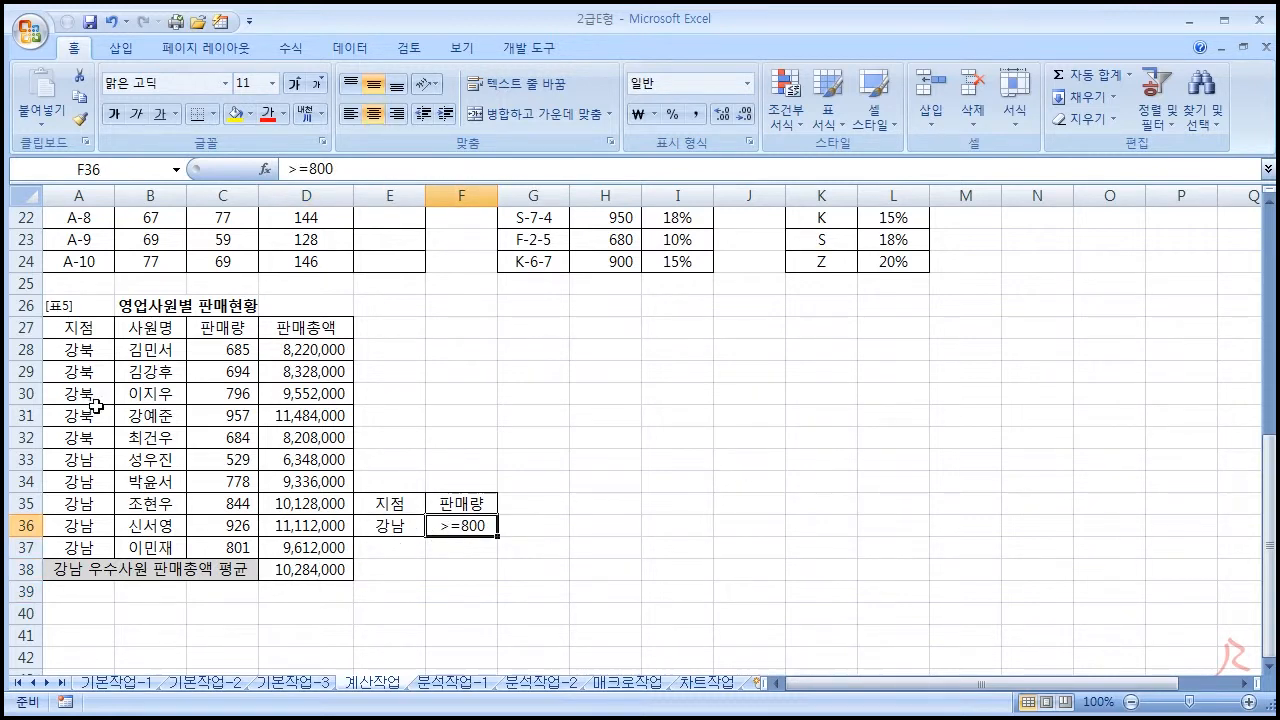
left_click(96, 455)
left_click(212, 458)
left_click(84, 484)
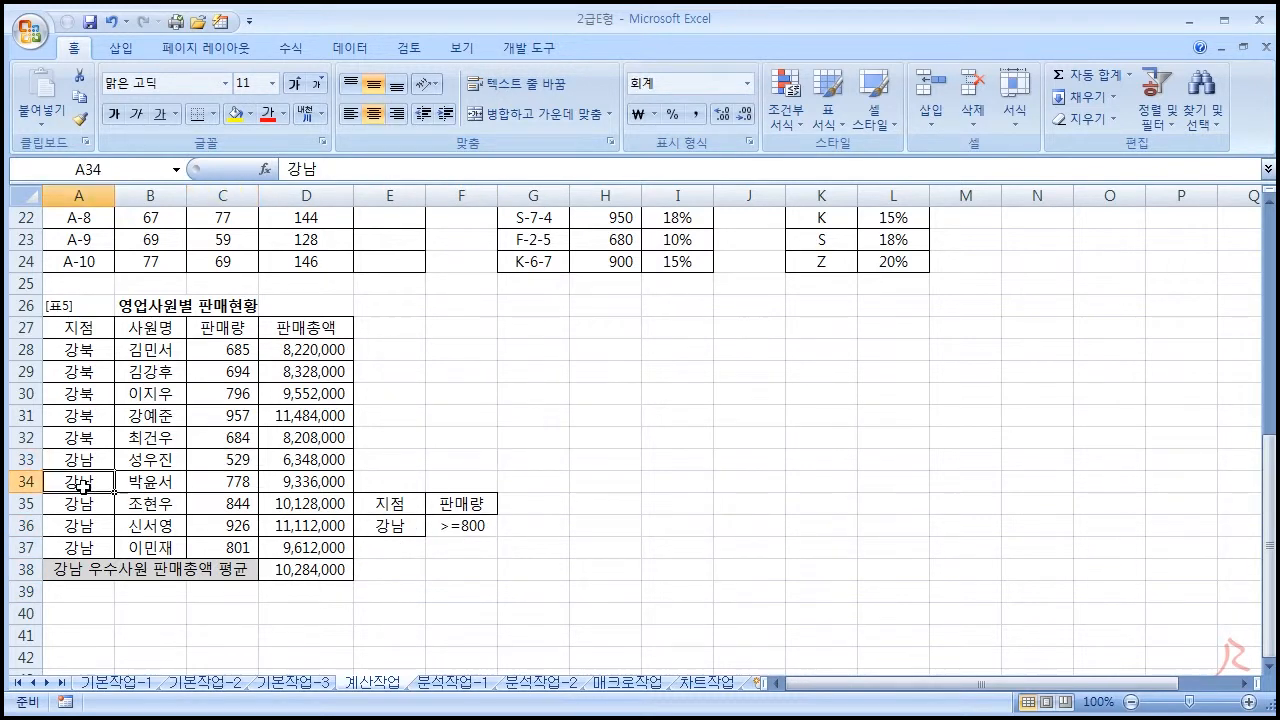
left_click(212, 485)
left_click(70, 500)
left_click(244, 501)
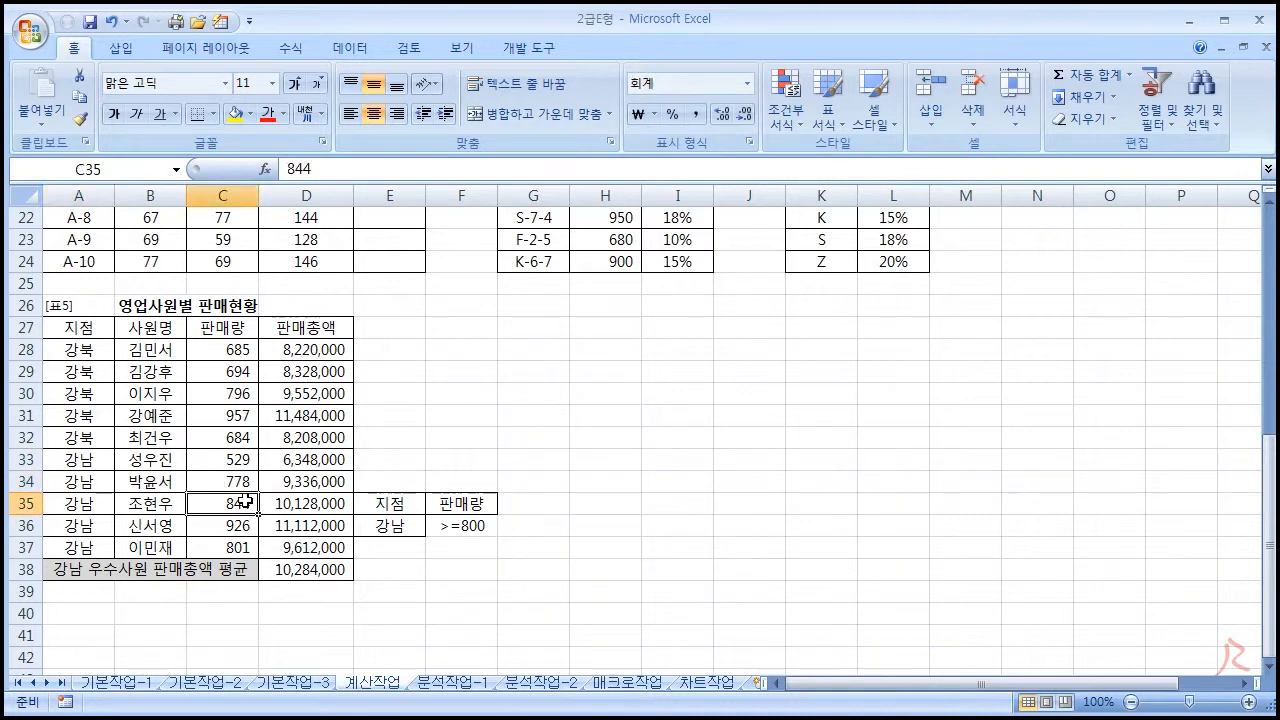
left_click(105, 528)
left_click(210, 530)
left_click(73, 549)
left_click(206, 550)
left_click_drag(305, 502, 305, 540)
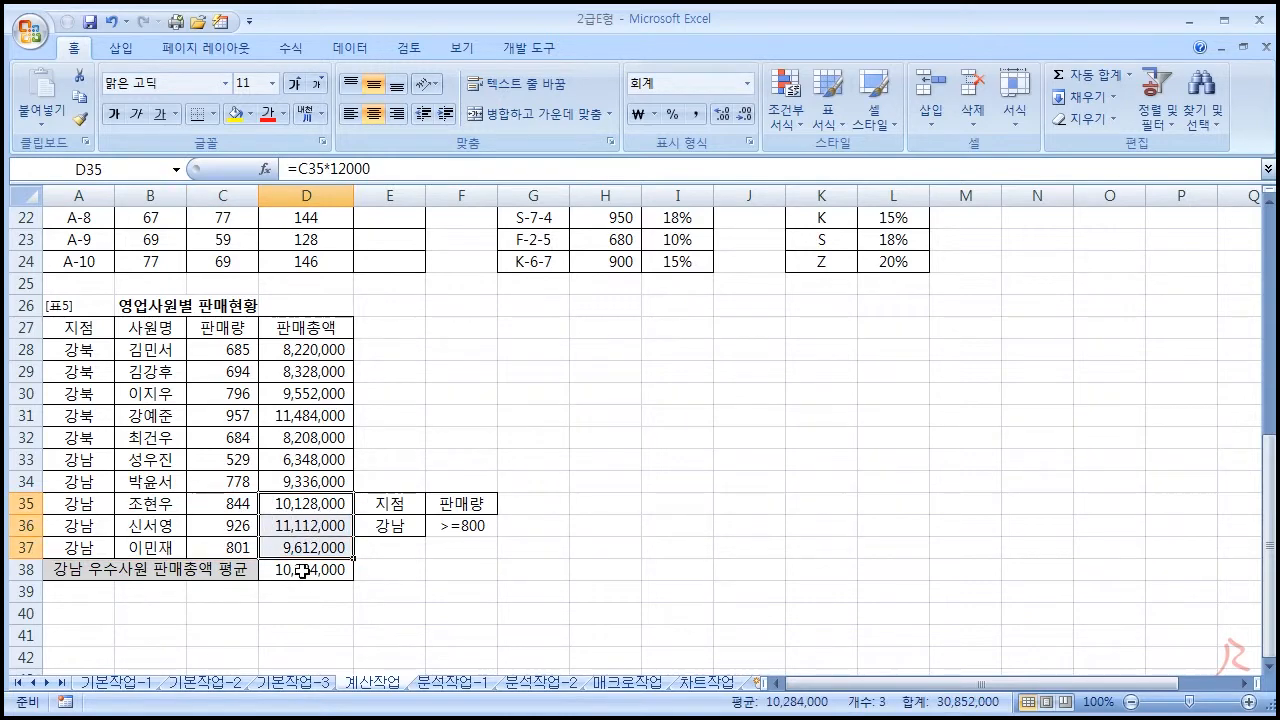
left_click(302, 571)
left_click(833, 446)
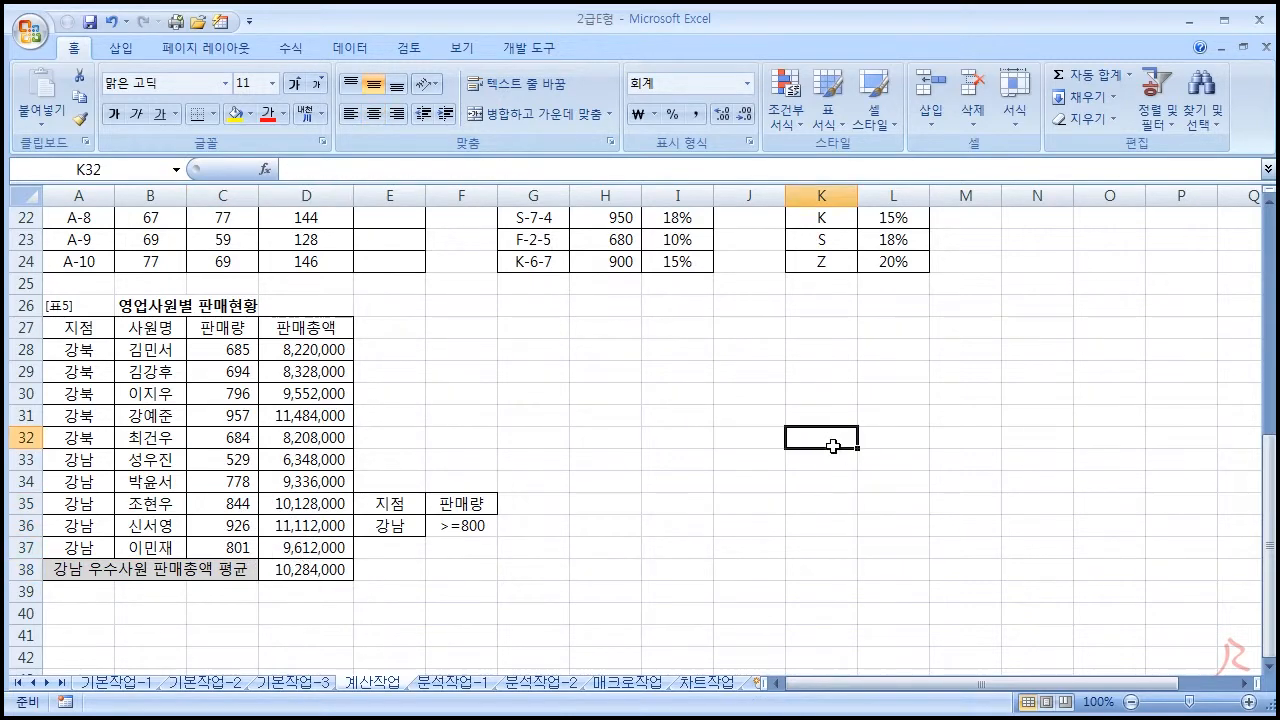
scroll(780, 470, "up", 7)
left_click(966, 327)
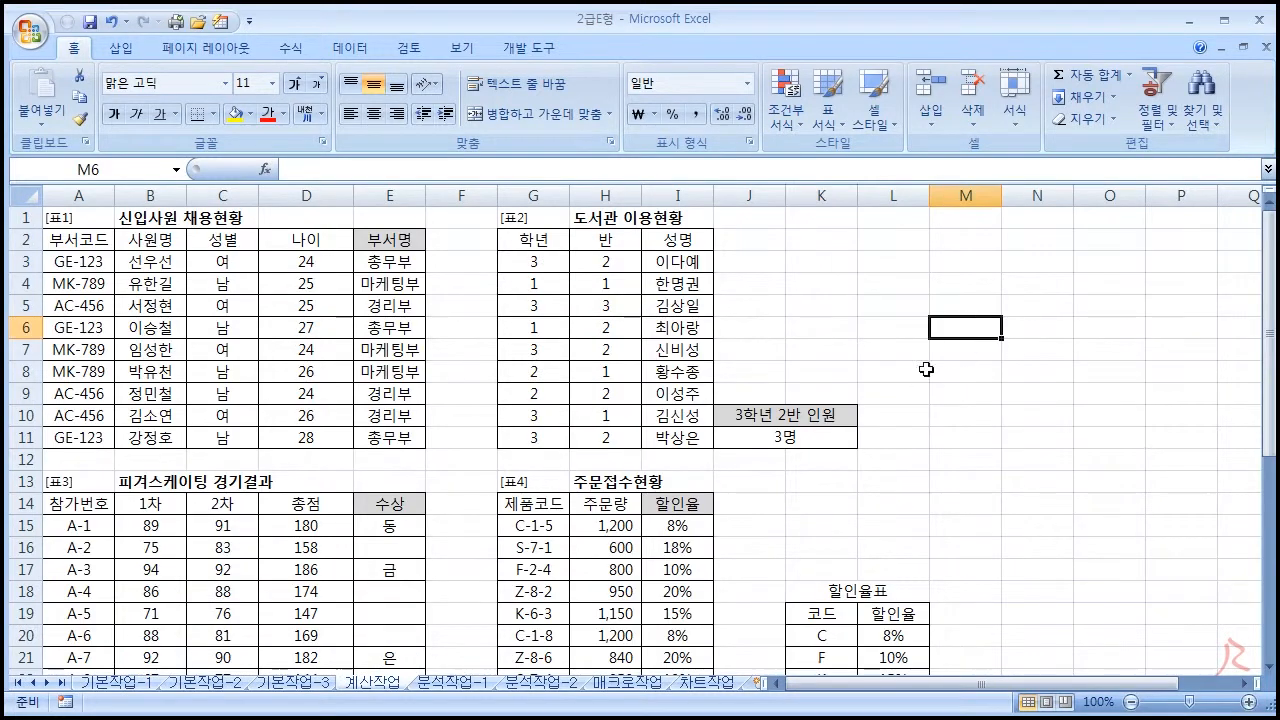
left_click(950, 436)
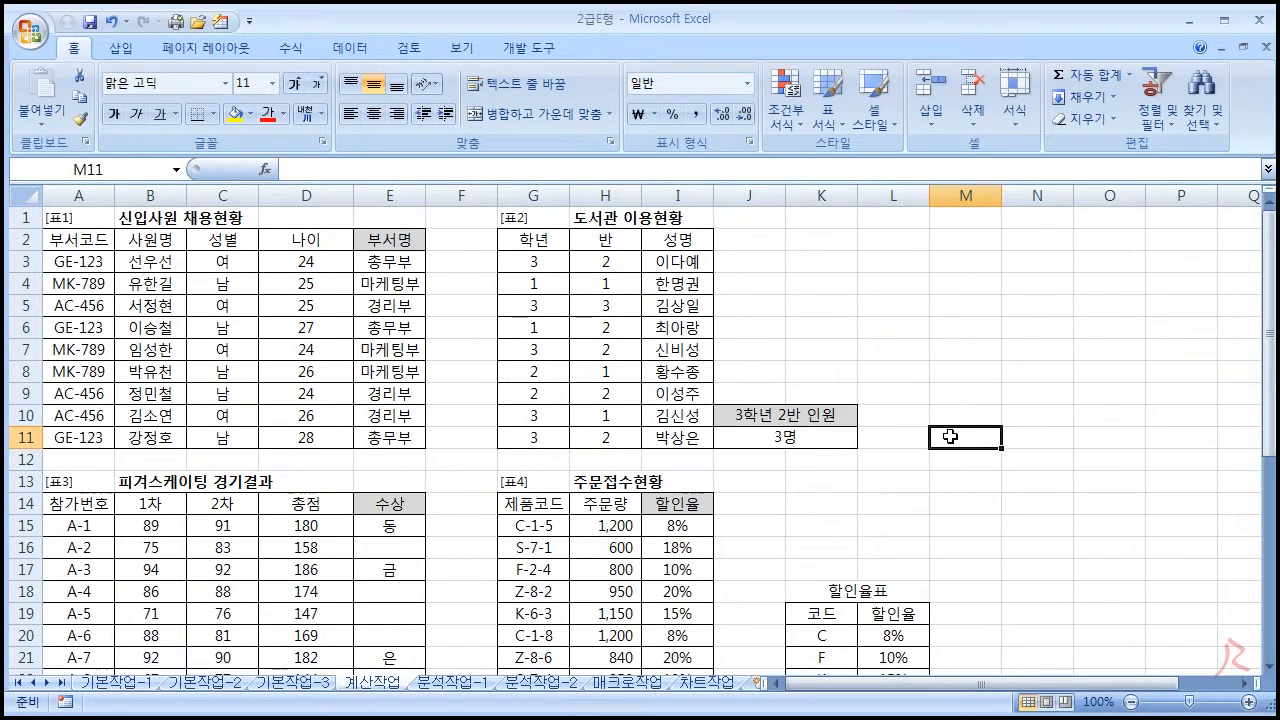
left_click(1052, 392)
left_click(1034, 480)
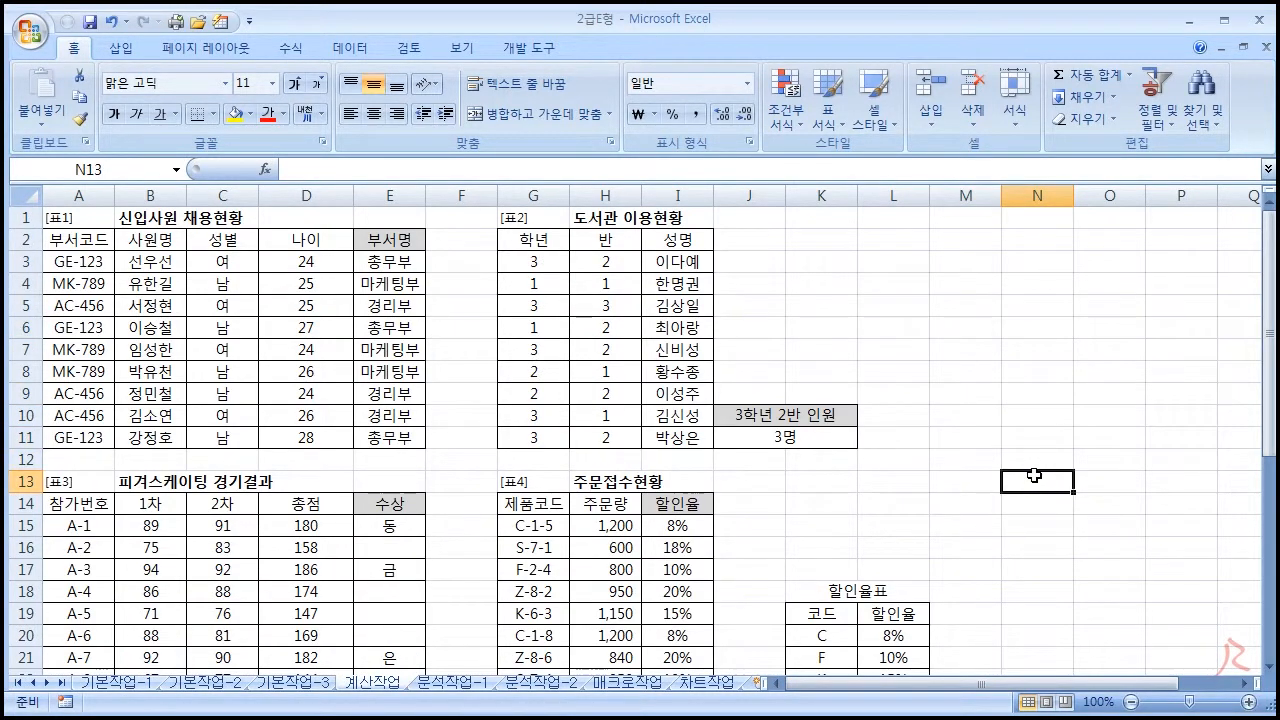
left_click(1025, 380)
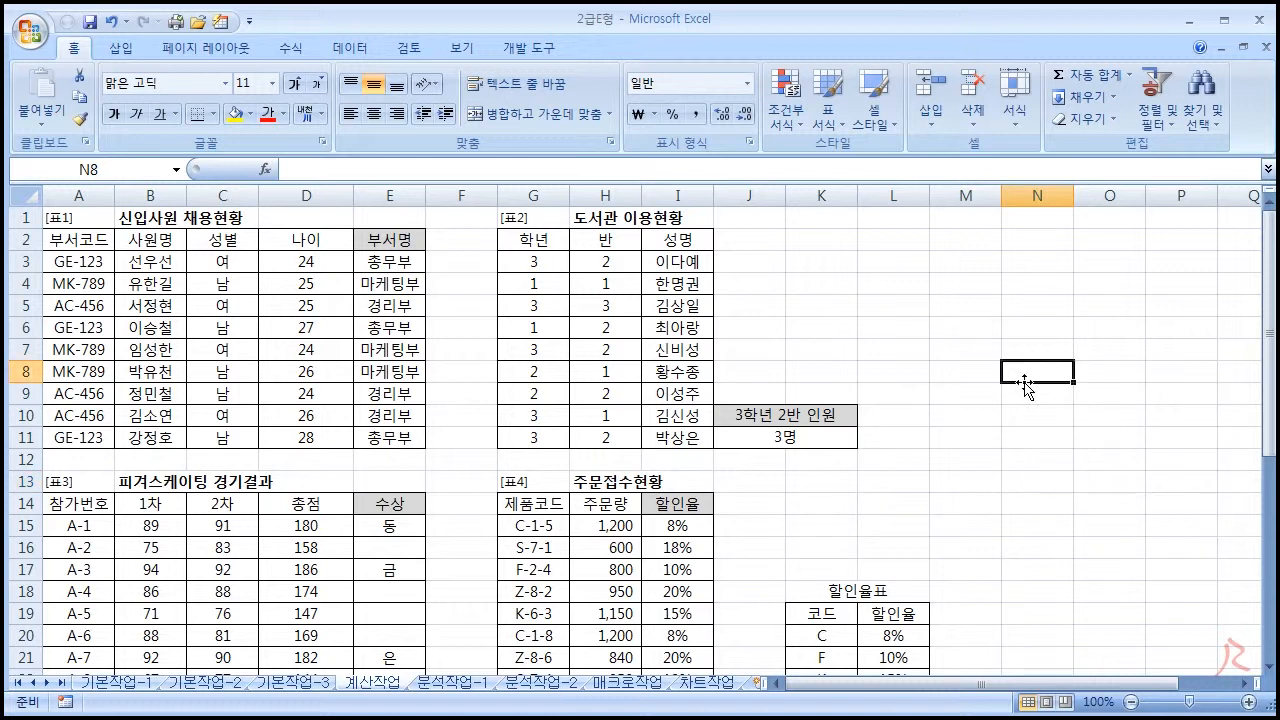
left_click(1026, 416)
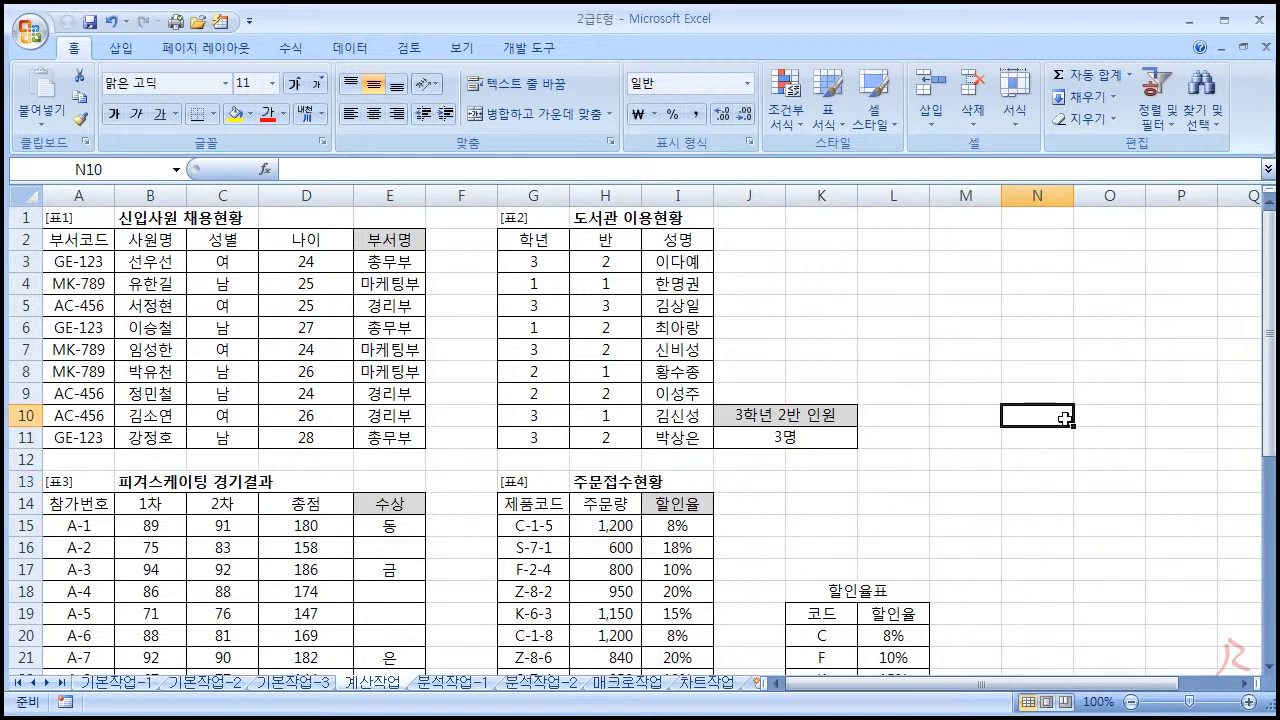